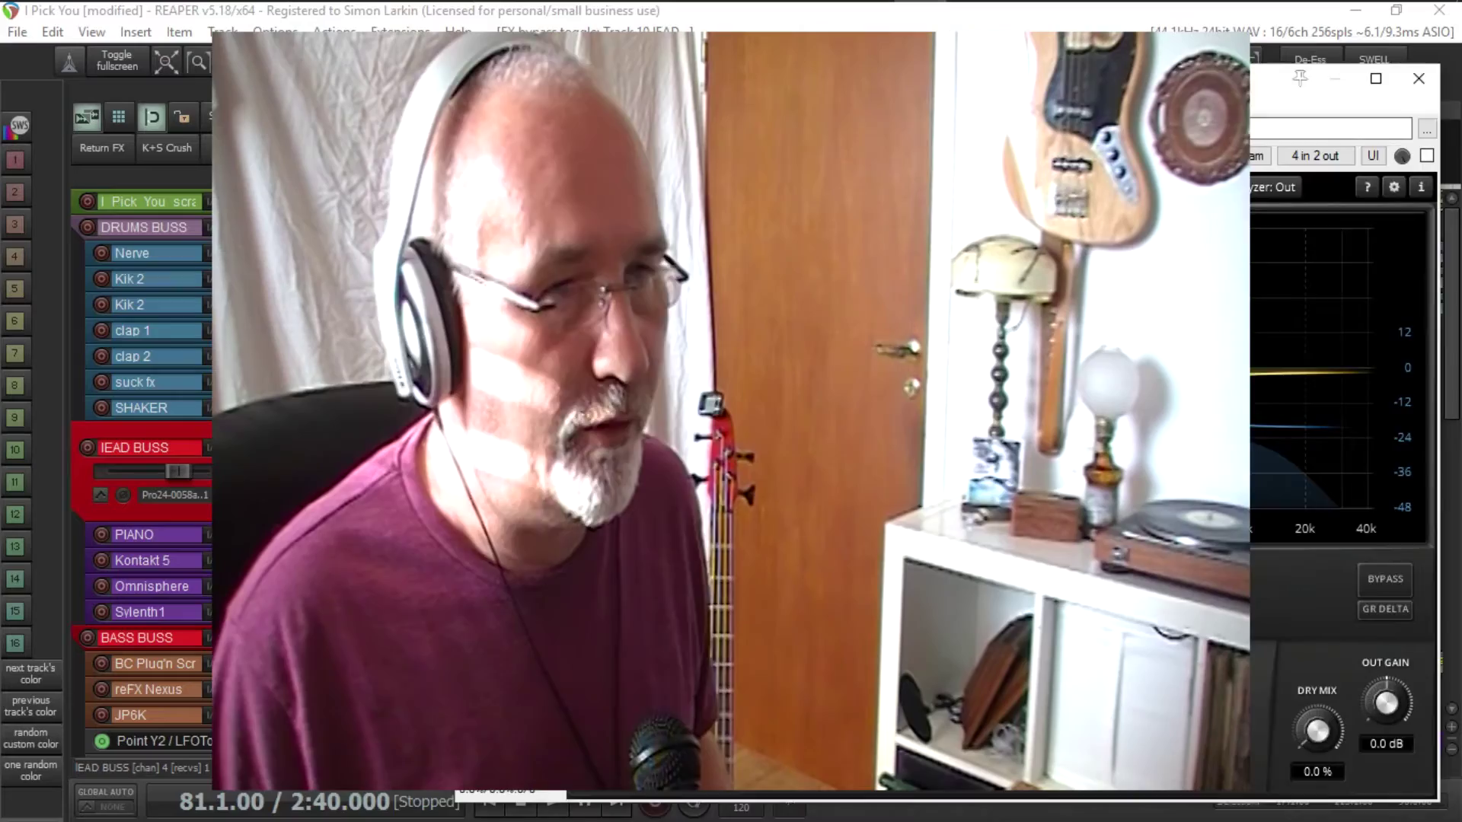
Step: Close the floating TDR Nova window to reveal the drums, lead and bass buss arrangement
key("Escape")
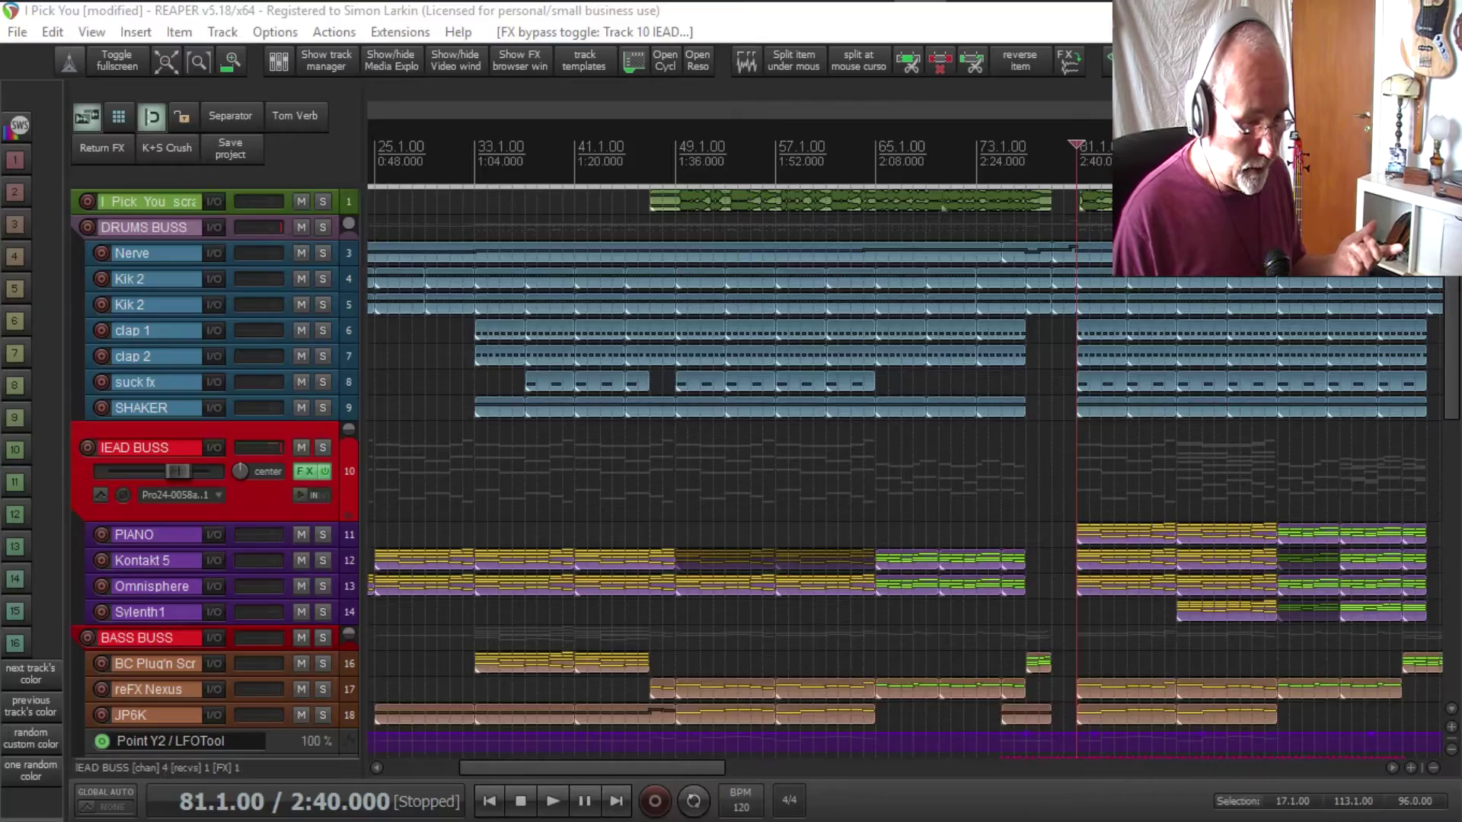
left_click(305, 471)
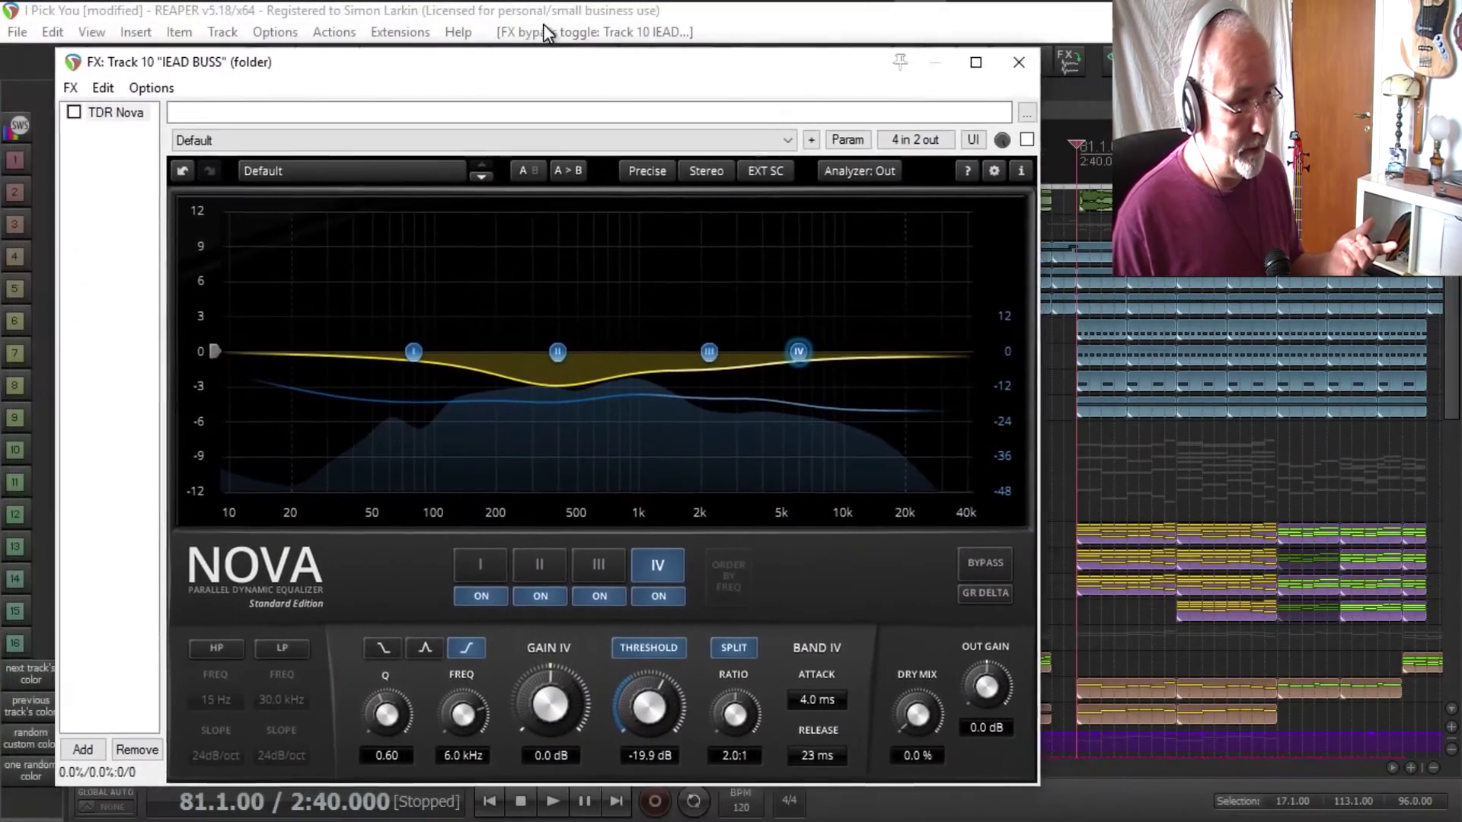
left_click_drag(544, 25, 507, 22)
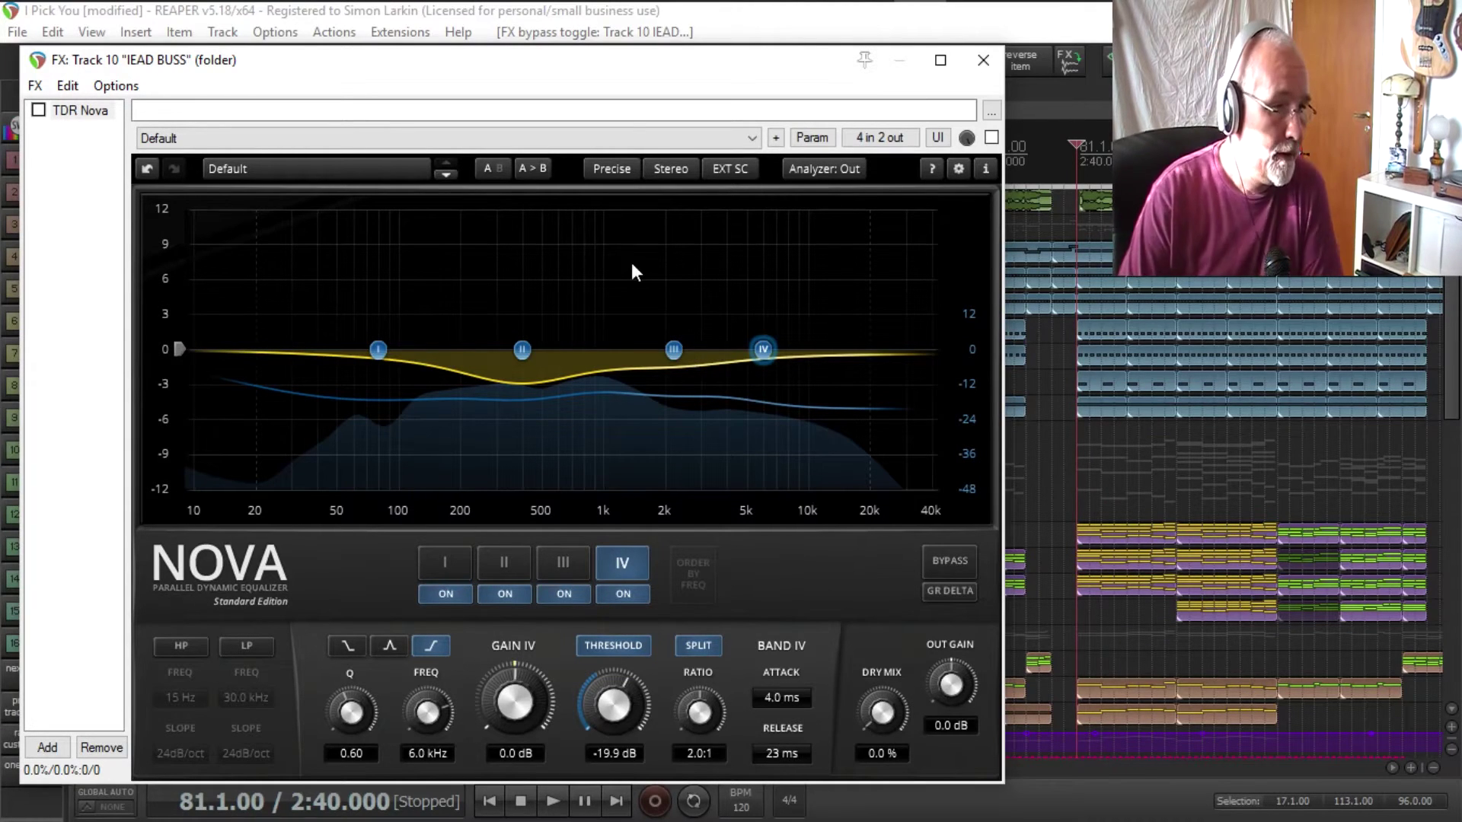
left_click_drag(609, 76, 642, 235)
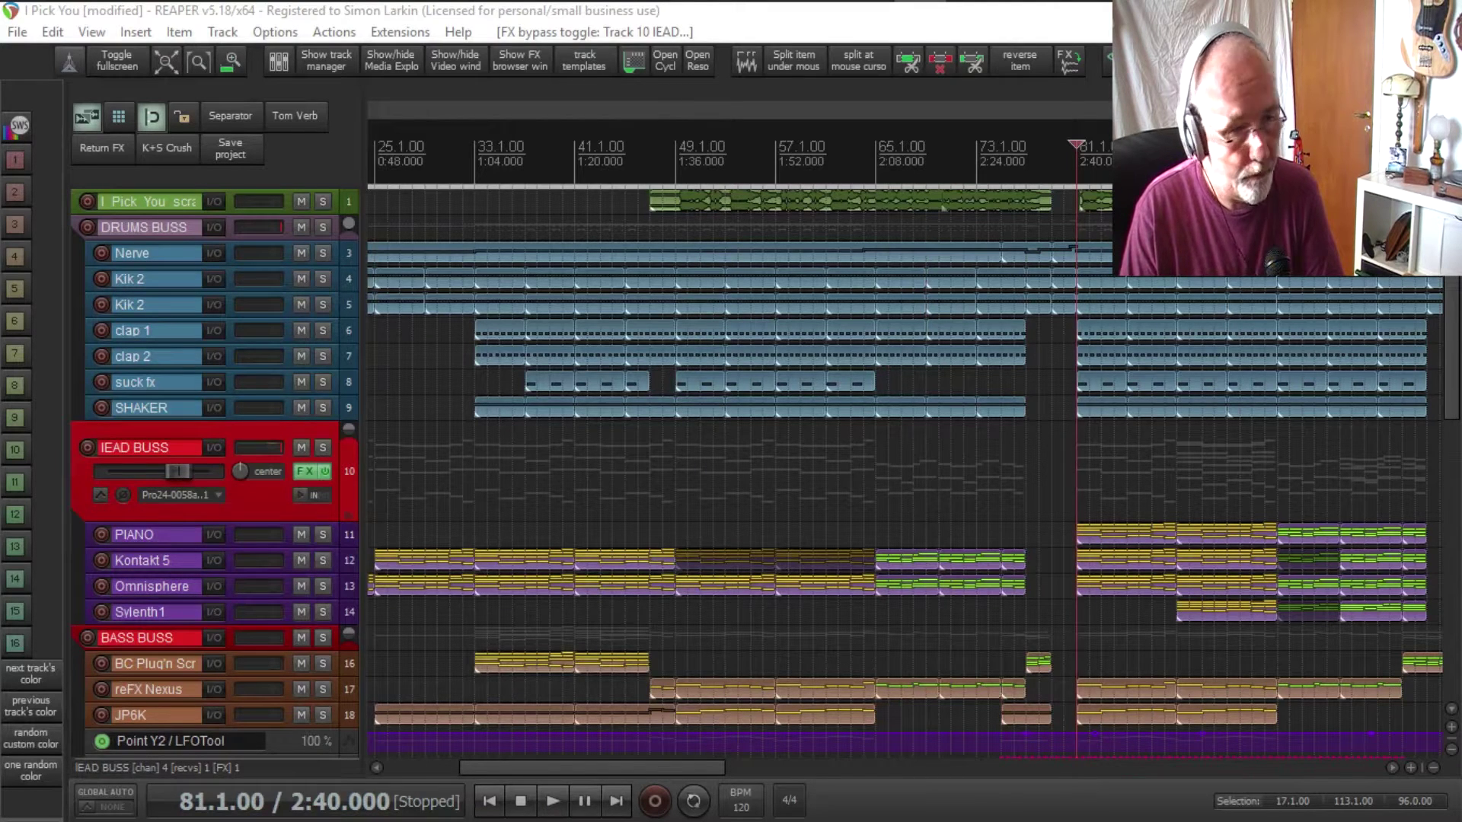
Step: Raise the IEAD BUSS fader to +5.78 dB, play the song, ease it back down, then stop
left_click_drag(178, 478, 195, 476)
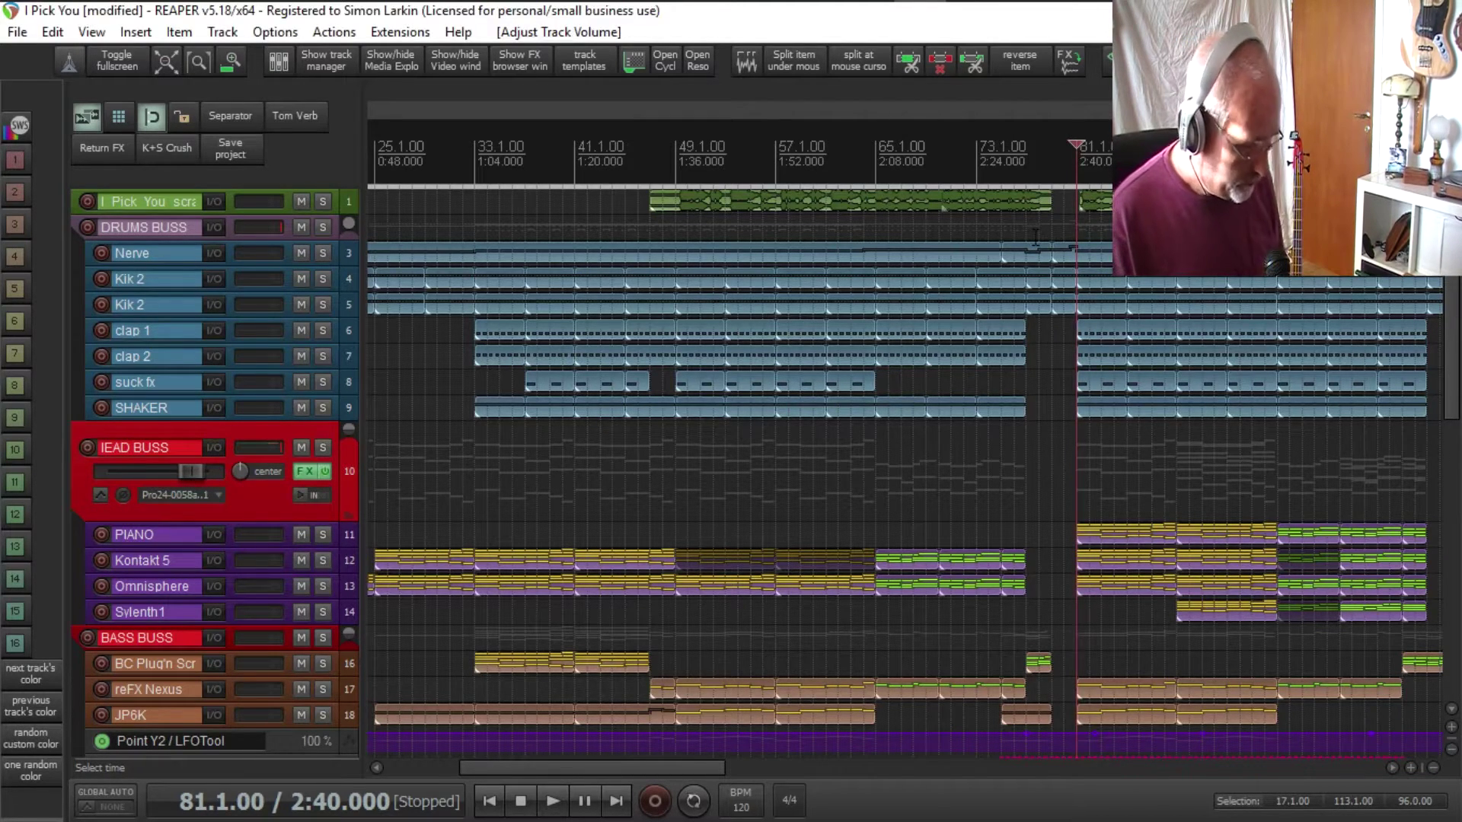
key("space")
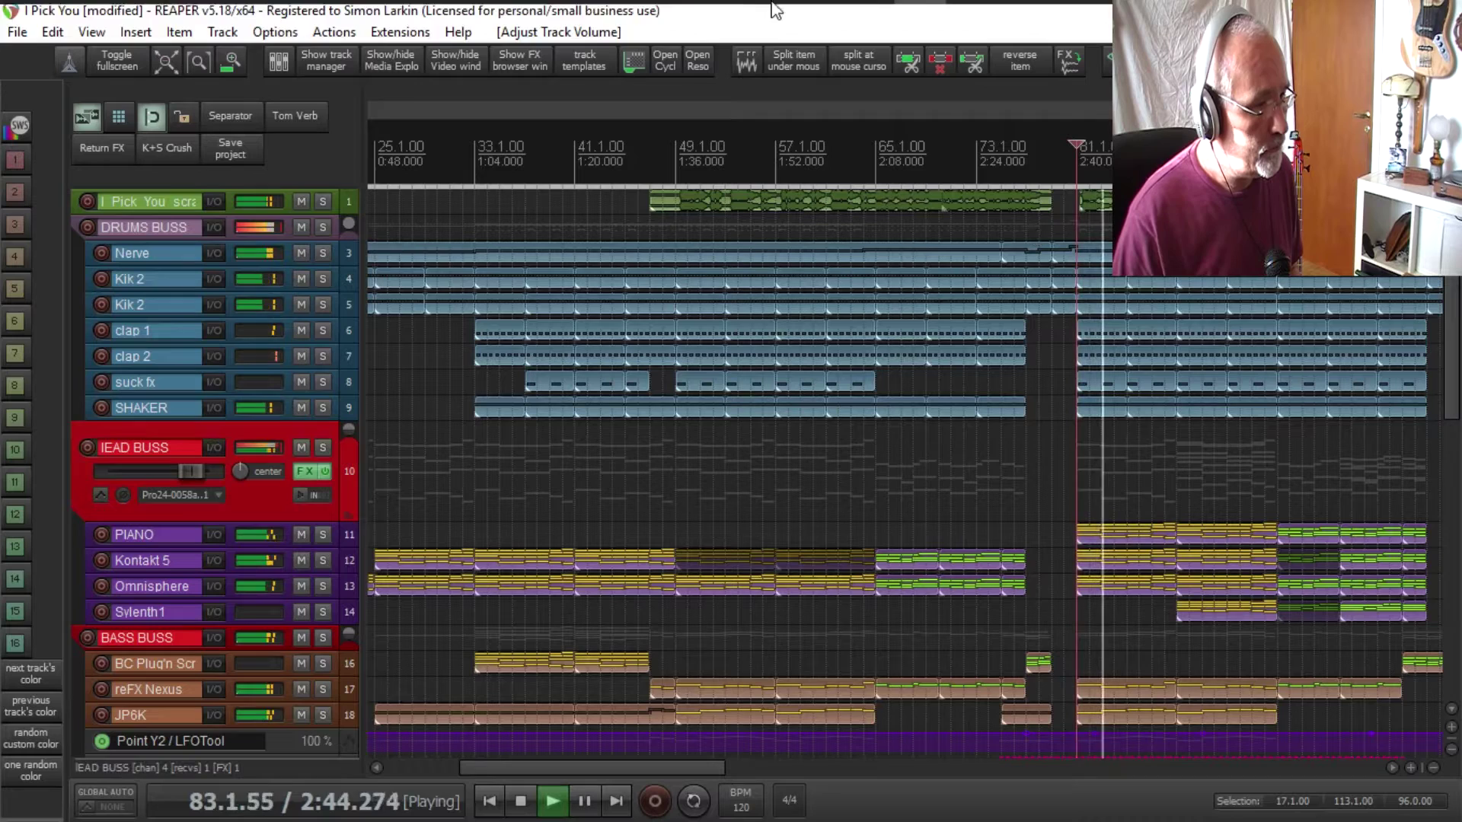
mouse_move(193, 475)
left_click_drag(194, 475, 187, 475)
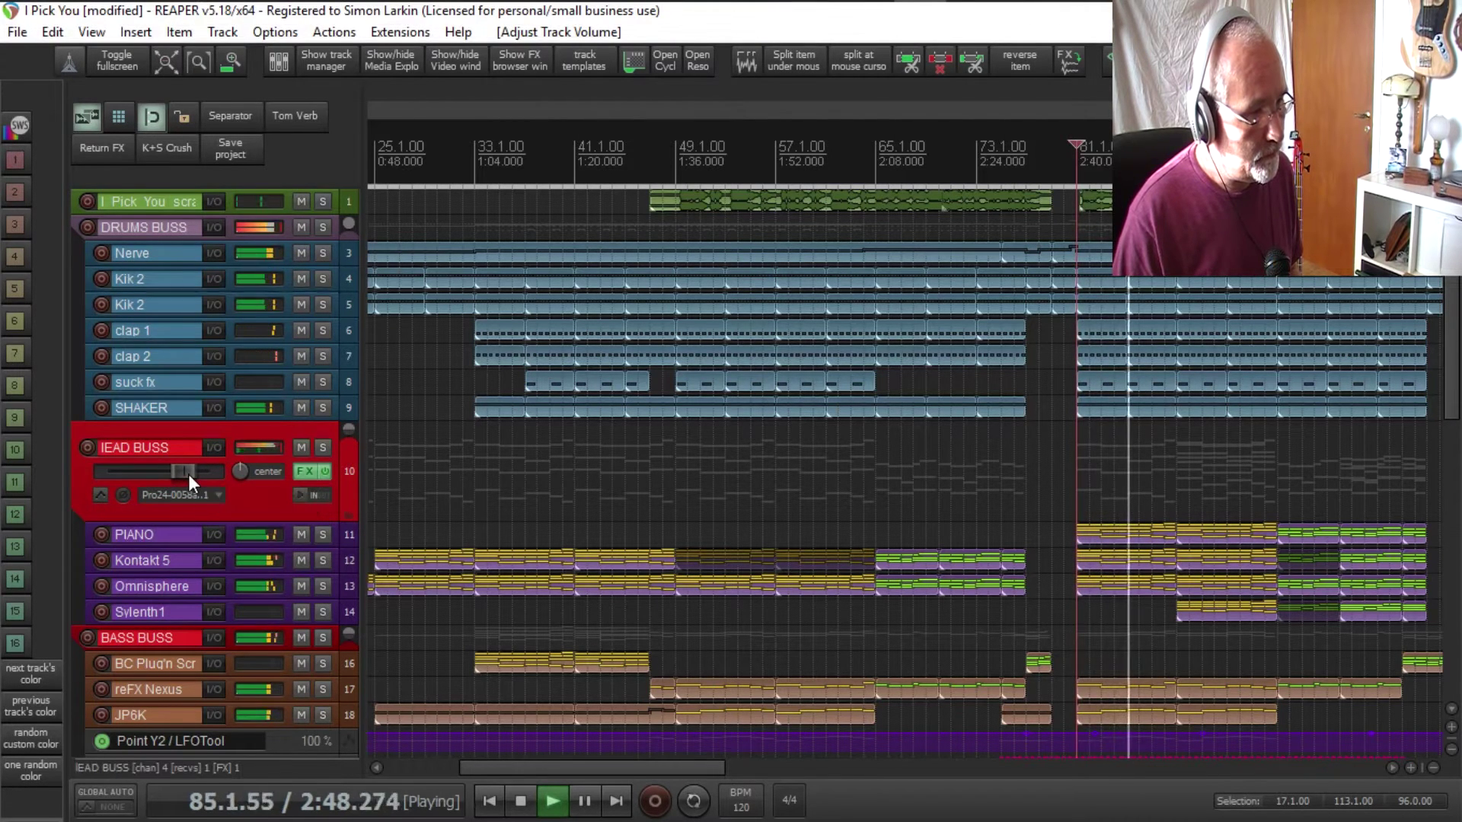
mouse_move(189, 474)
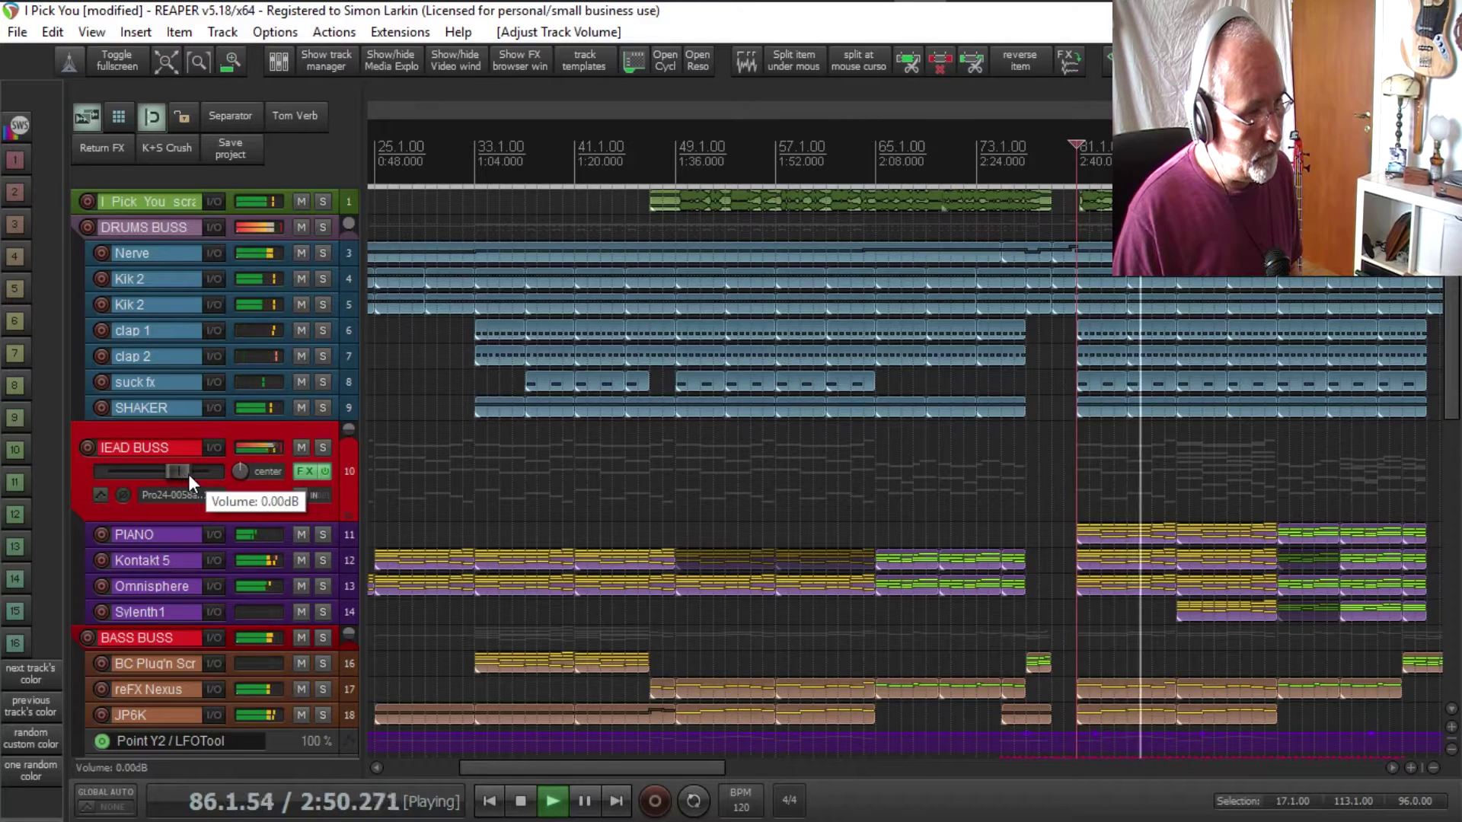
scroll(189, 474, "down", 2)
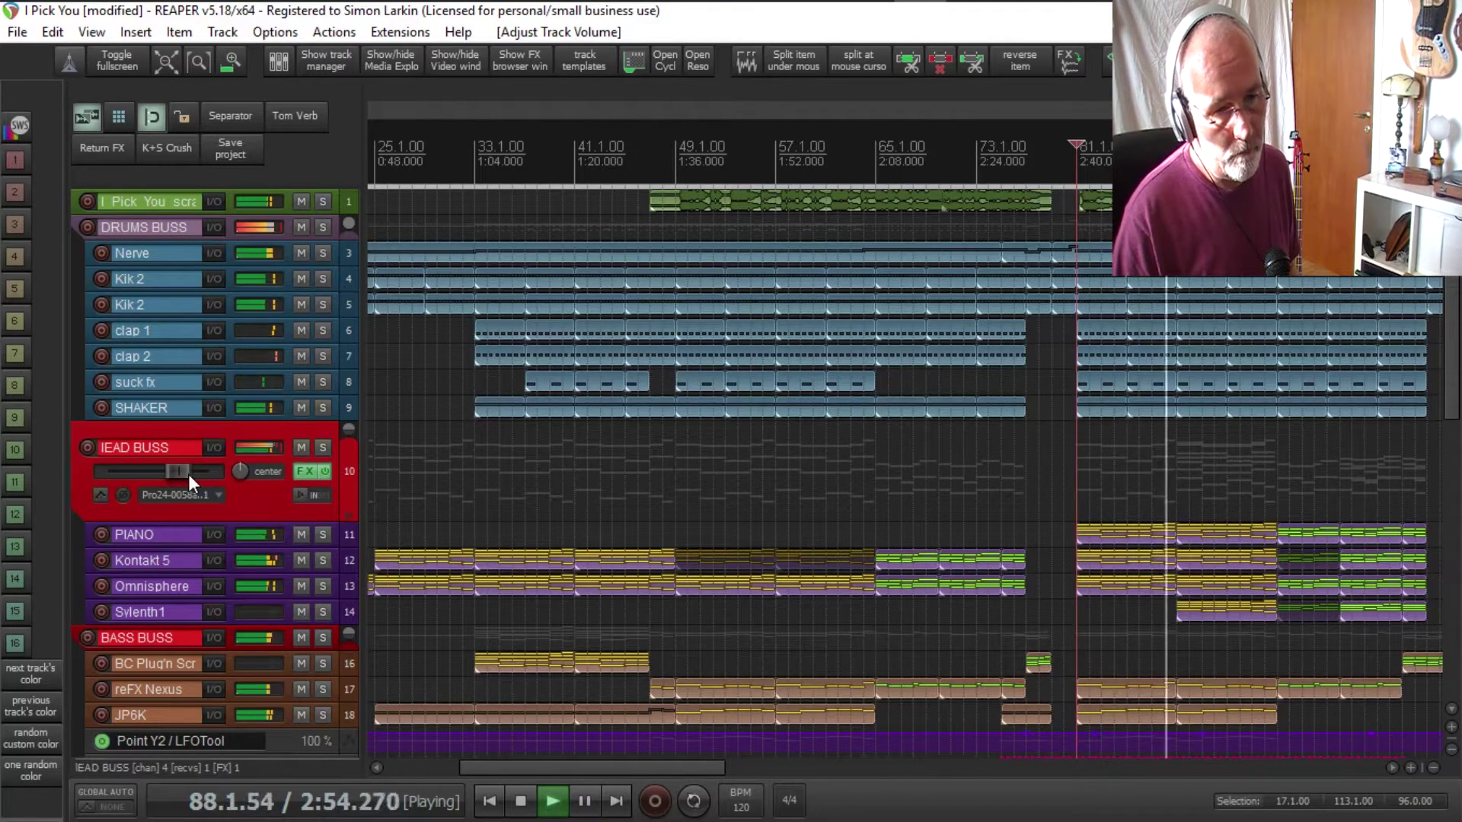
key("space")
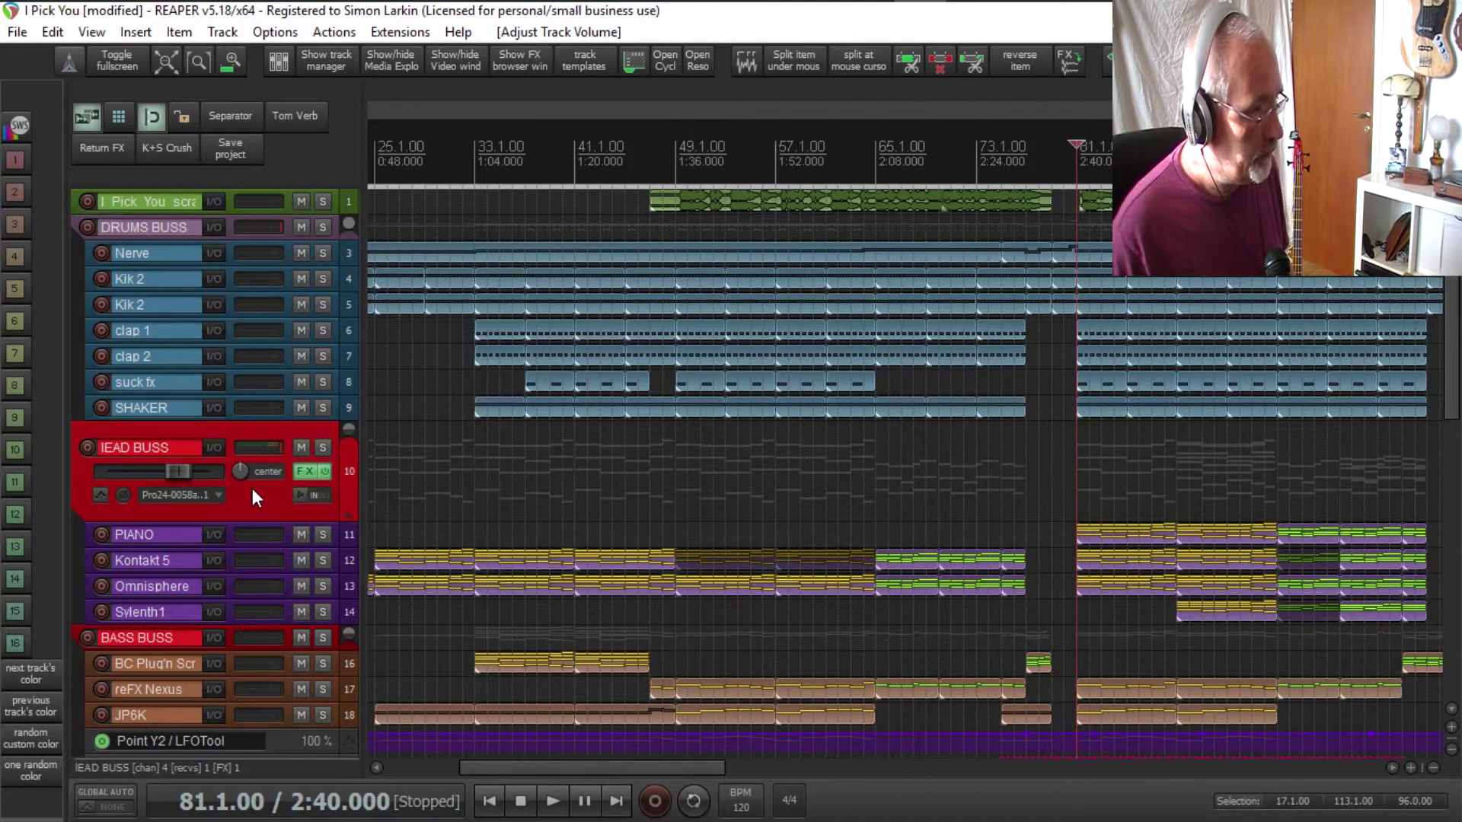
left_click(352, 200)
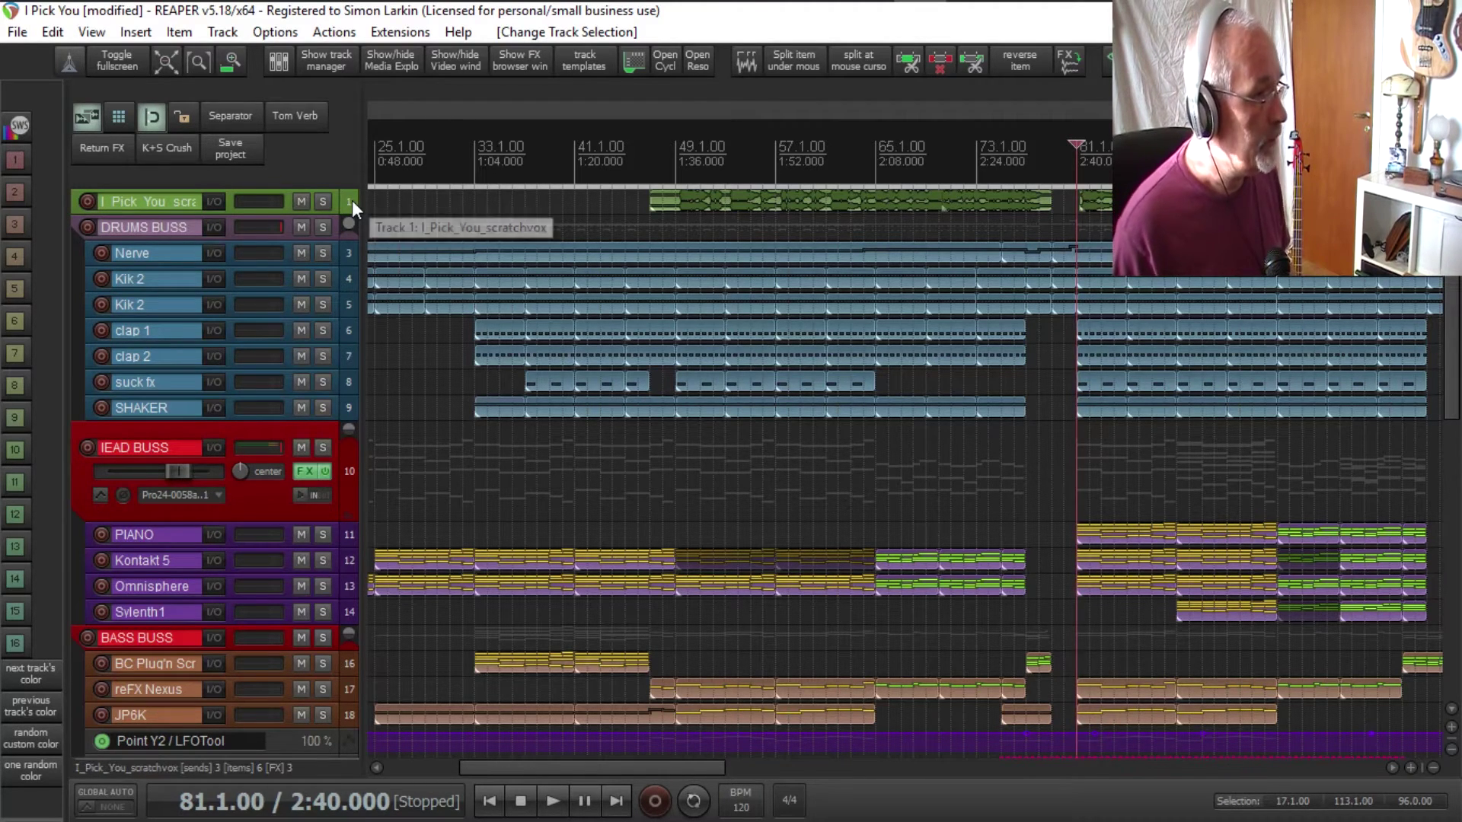
left_click(212, 202)
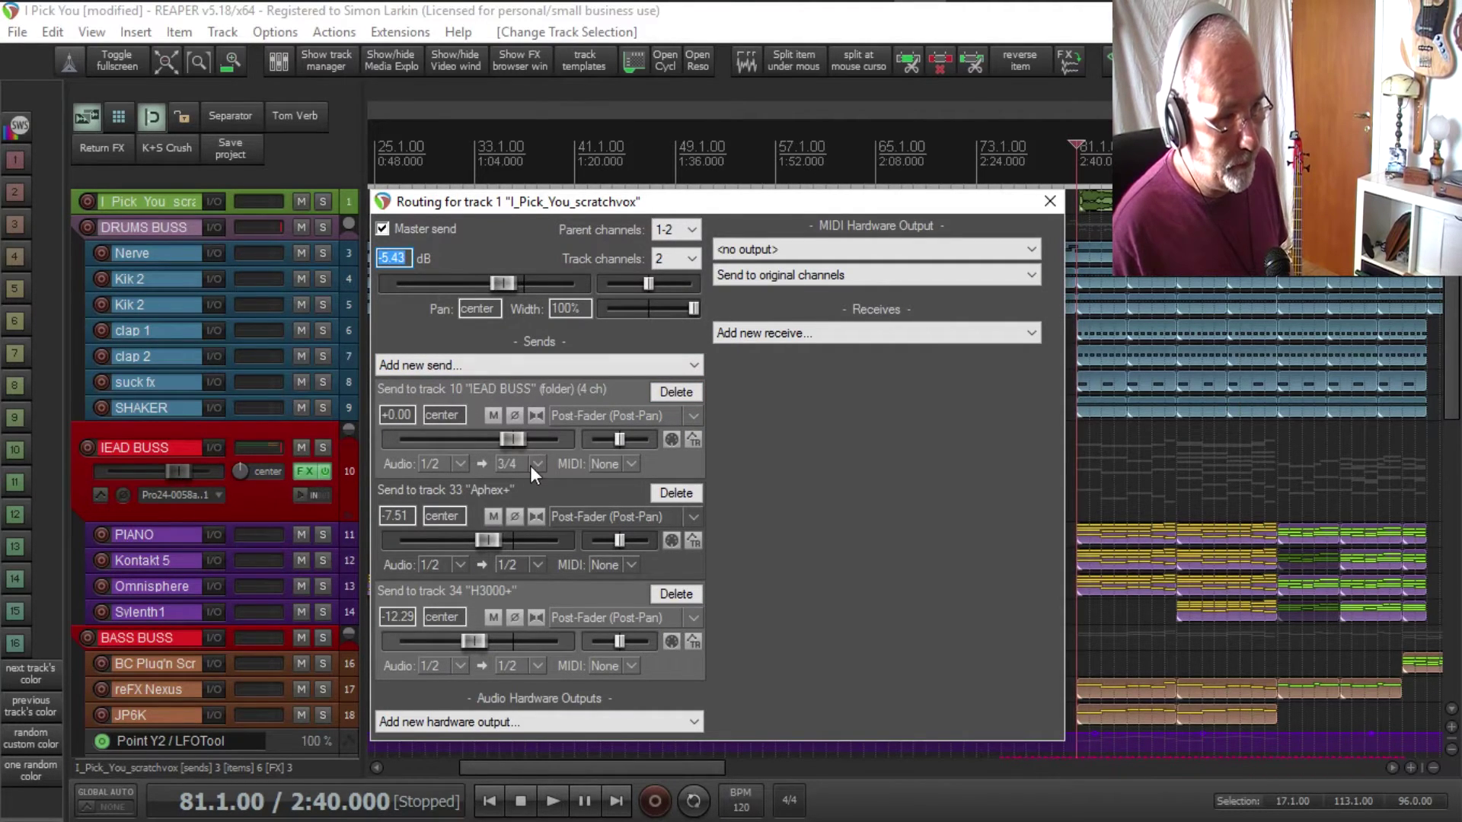
left_click(1049, 198)
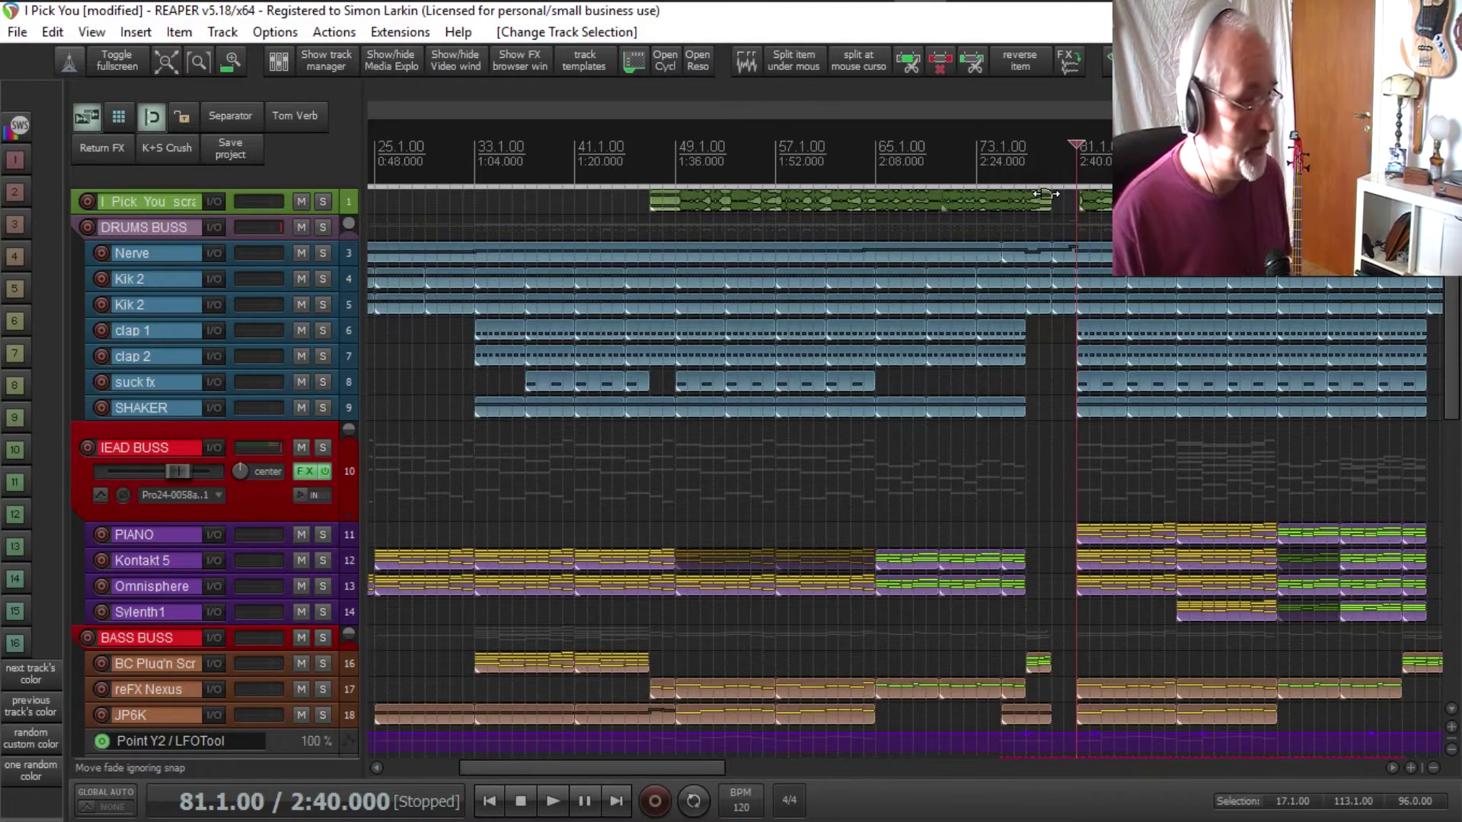
left_click(304, 470)
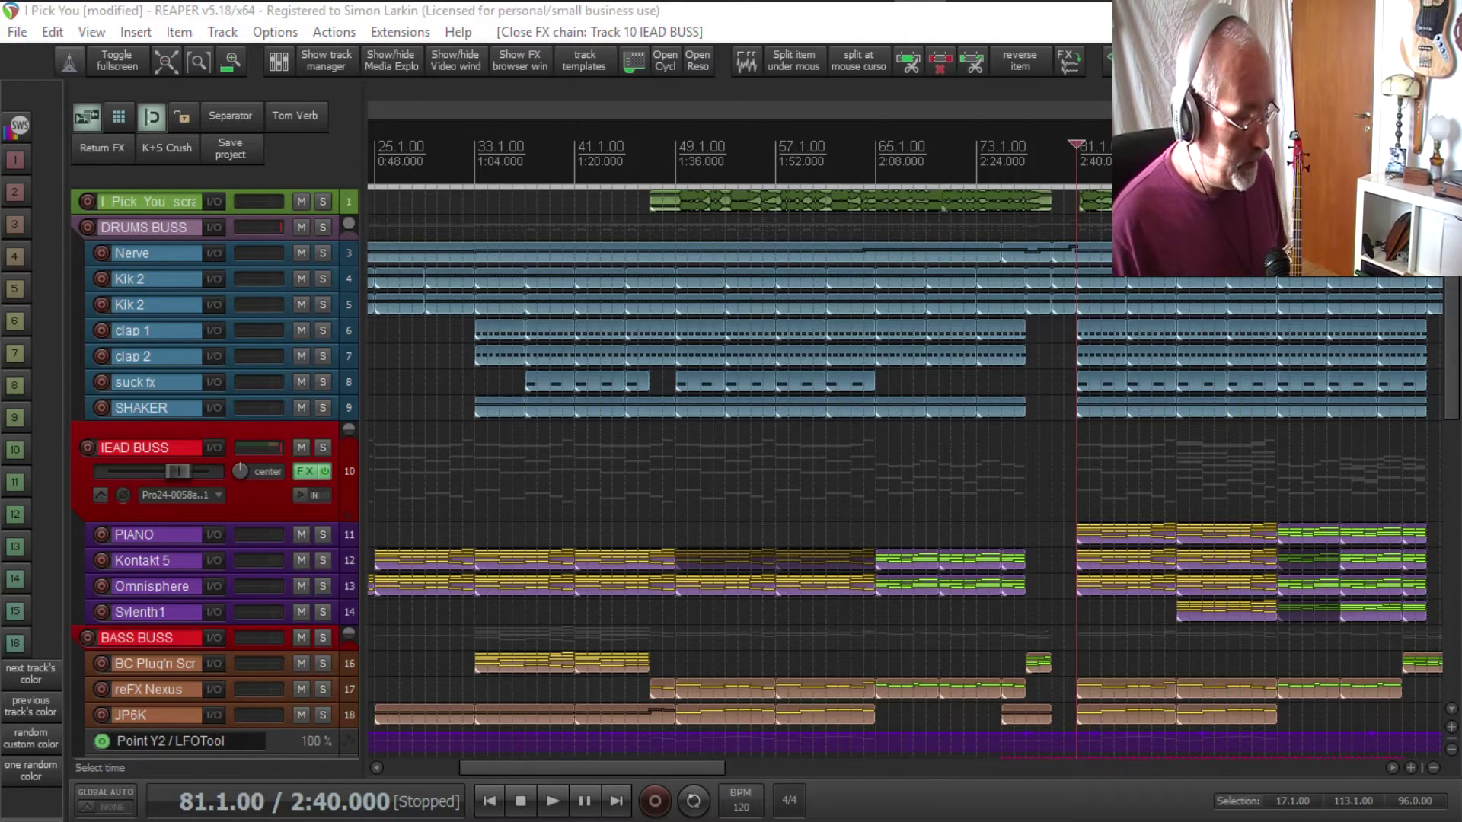
Step: Bring up the IEAD BUSS FX chain, show all of Nova, and keep its external sidechain input
key("f")
left_click_drag(756, 486, 489, 50)
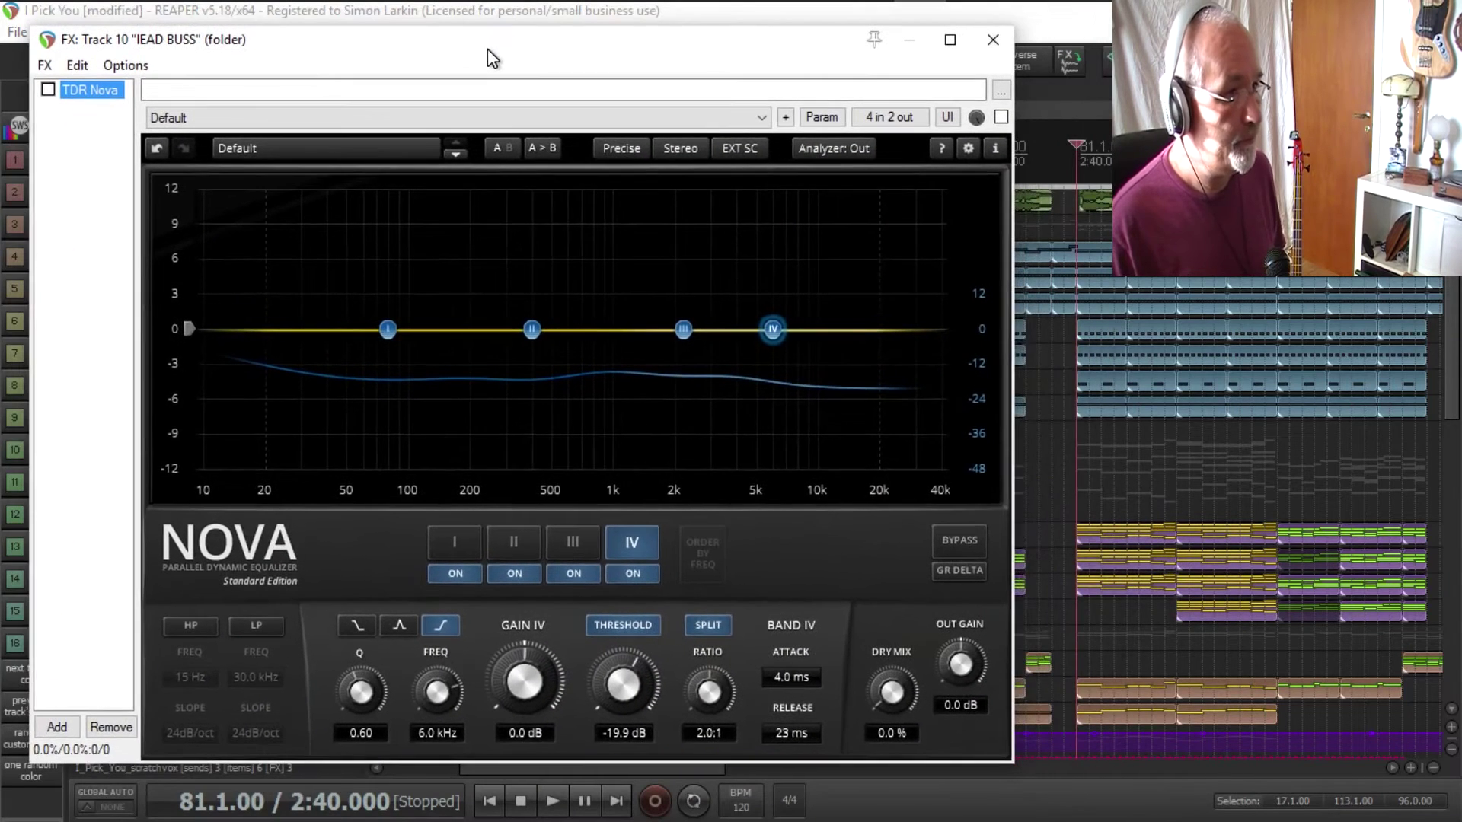
left_click(733, 144)
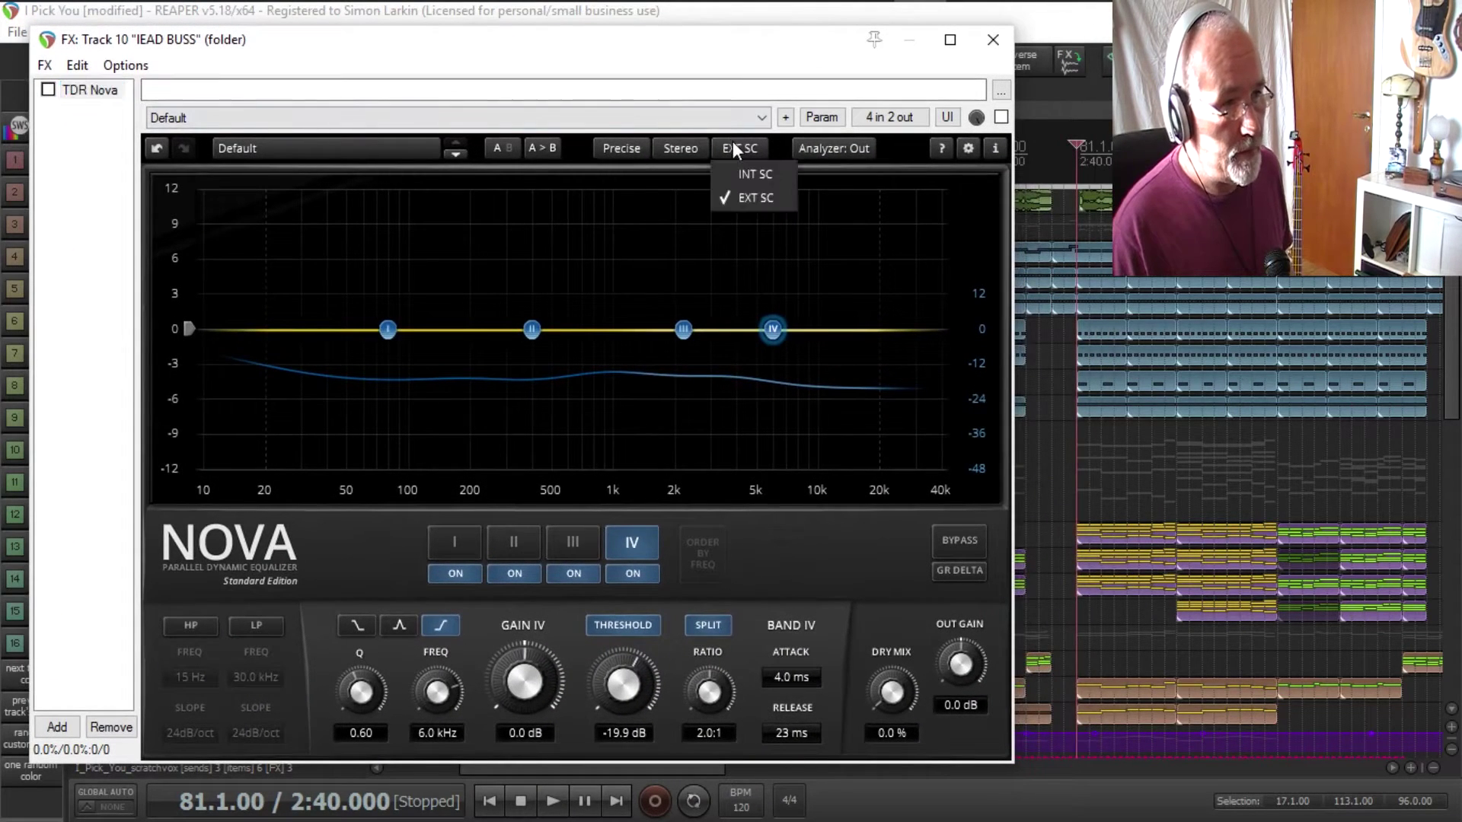
left_click(769, 196)
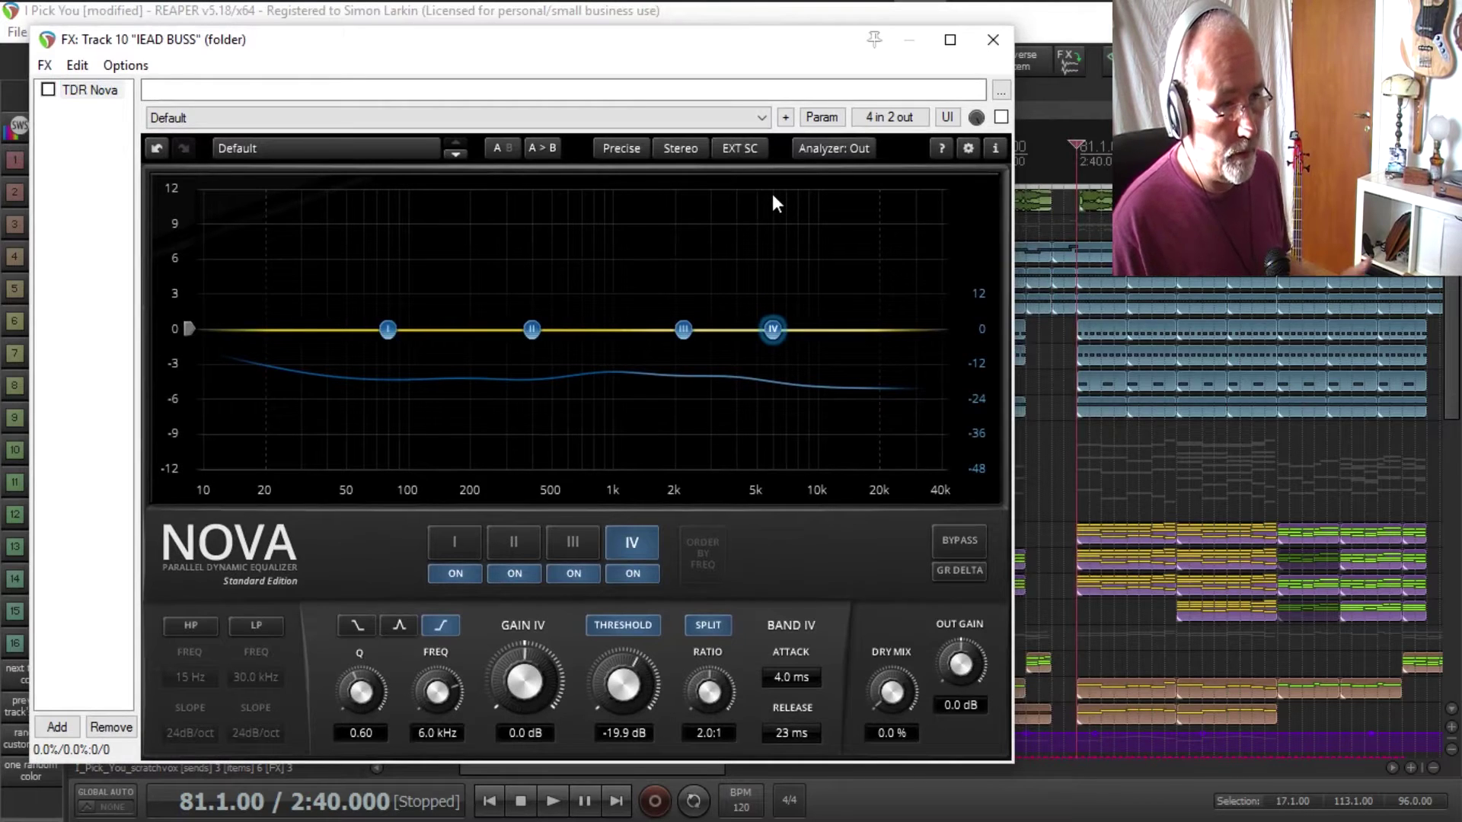
Step: Check Nova's 4 in / 2 out pin routing, then show band I's settings
left_click(888, 117)
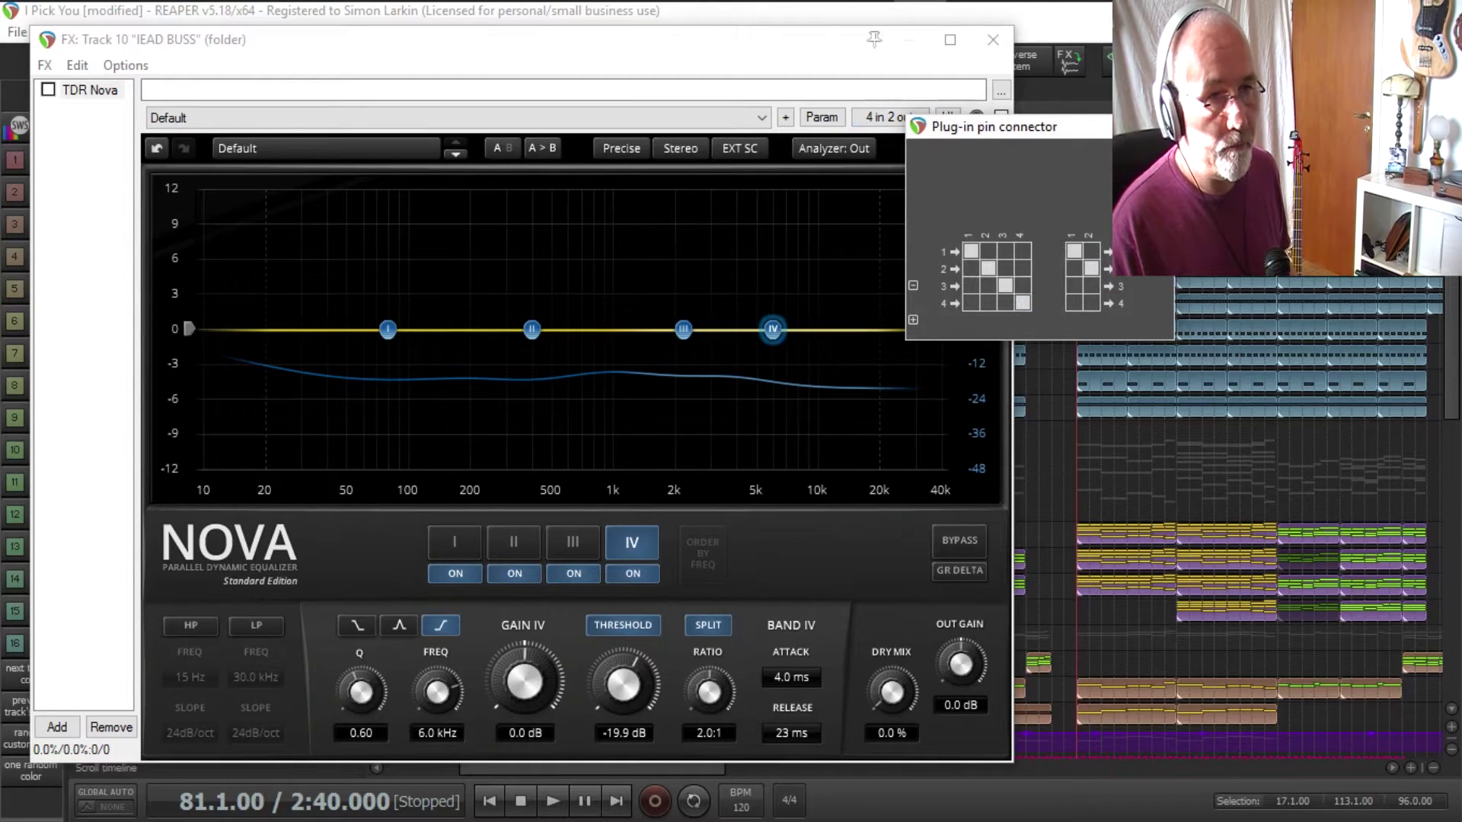
left_click(888, 117)
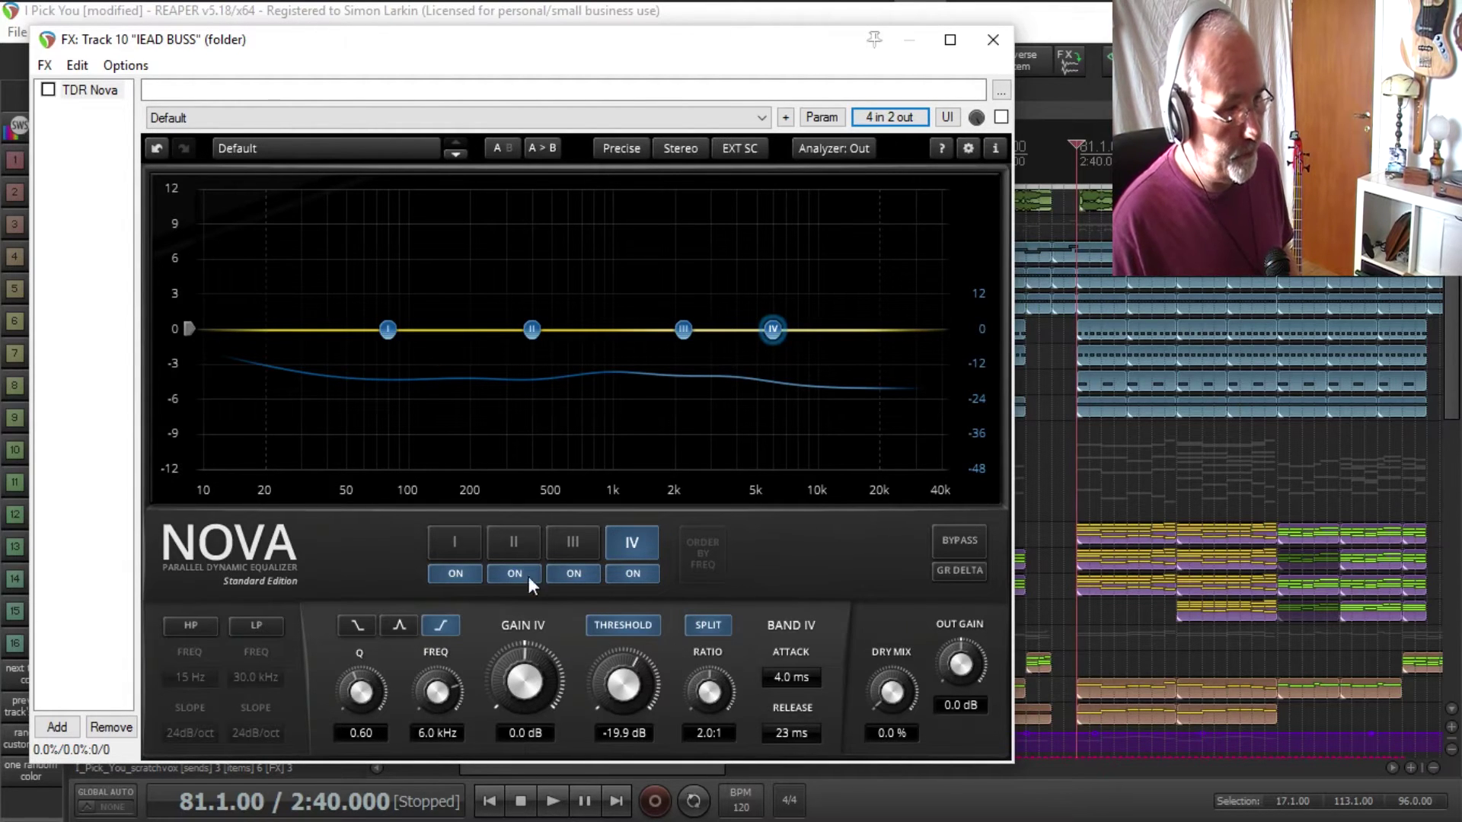
left_click(457, 539)
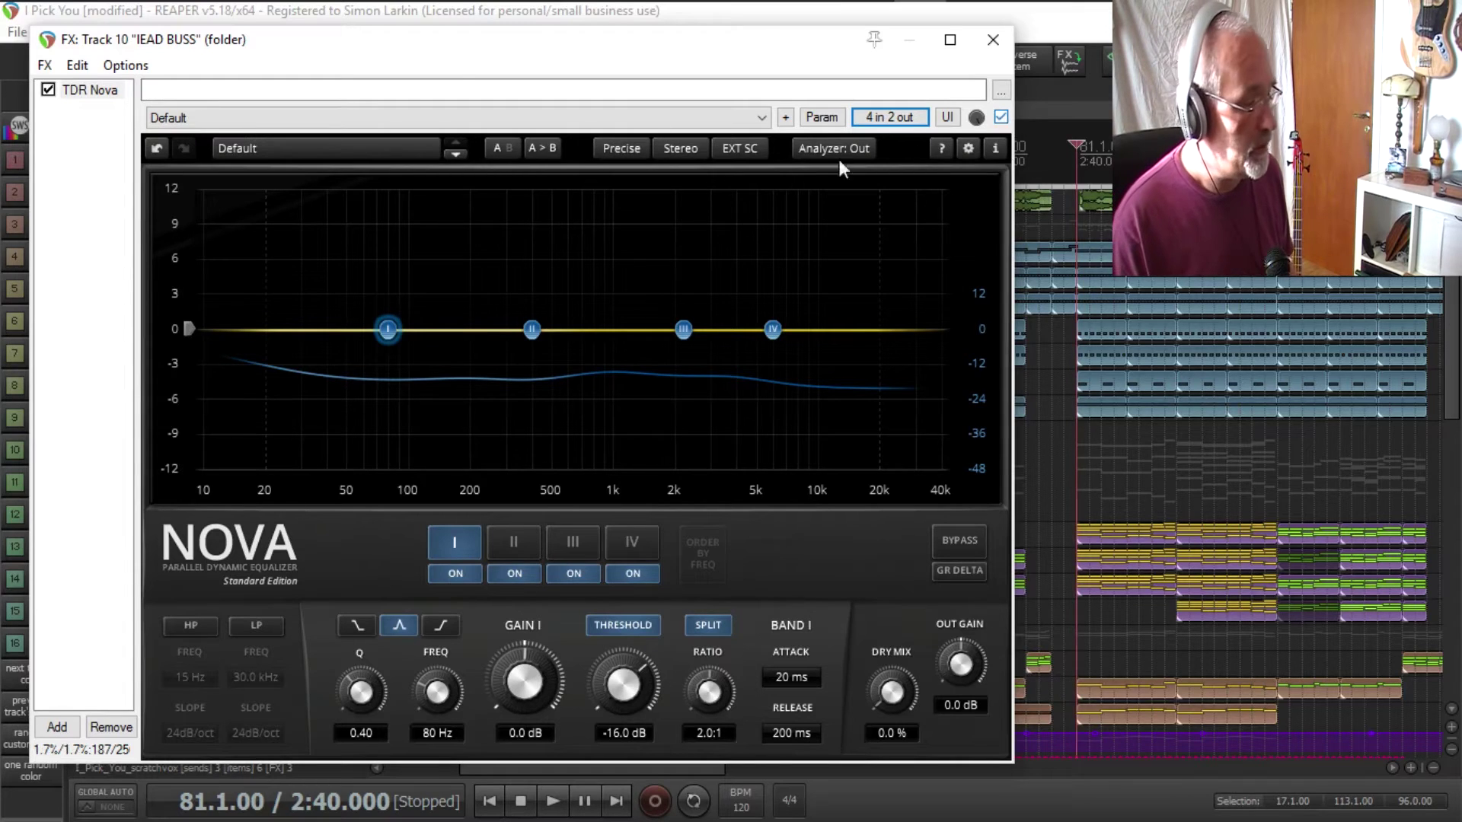
Step: During playback, check Nova bands II, III and IV for engaged thresholds
key("space")
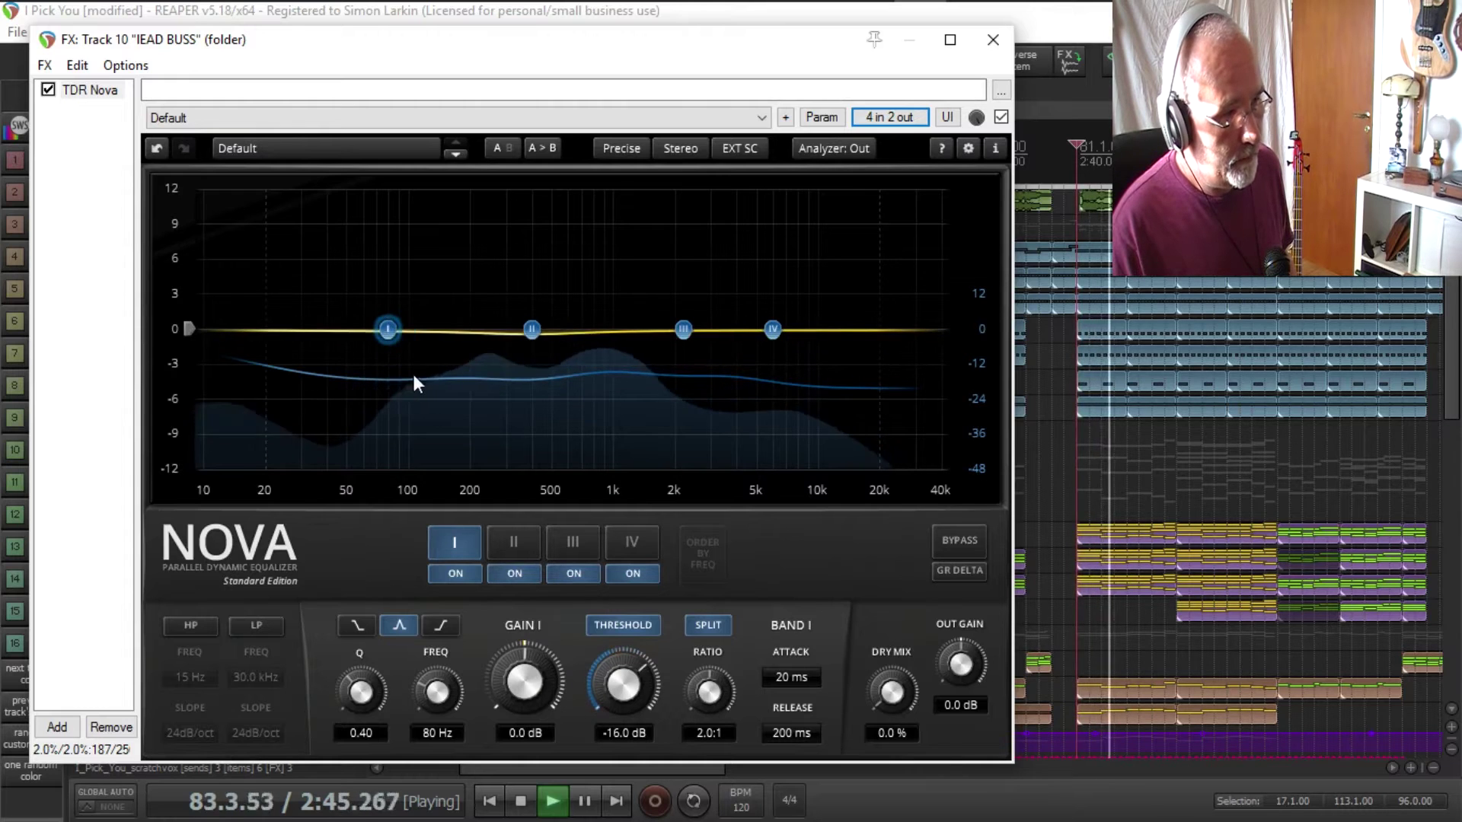
left_click(529, 539)
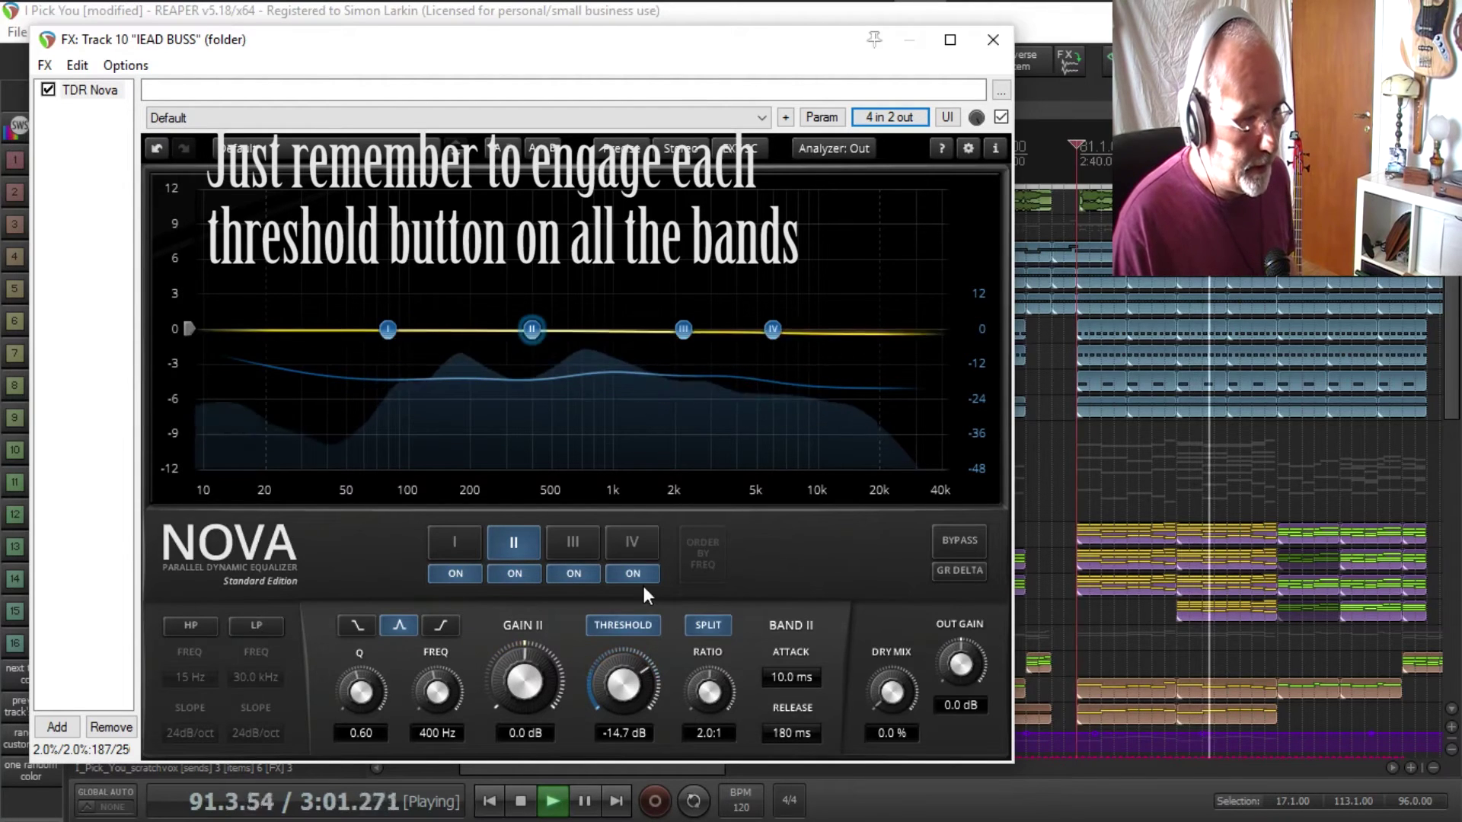
left_click(574, 552)
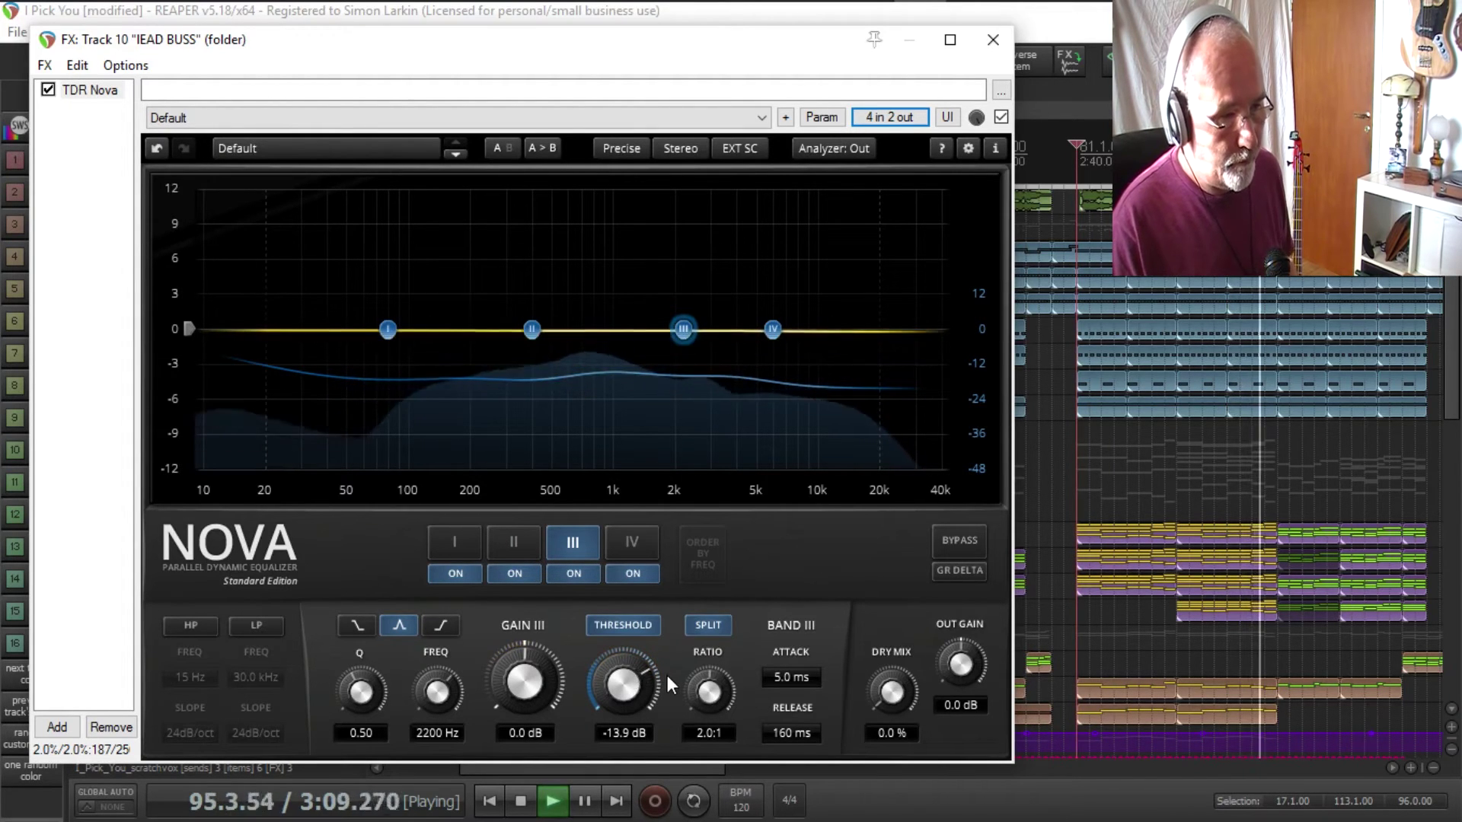
left_click(620, 536)
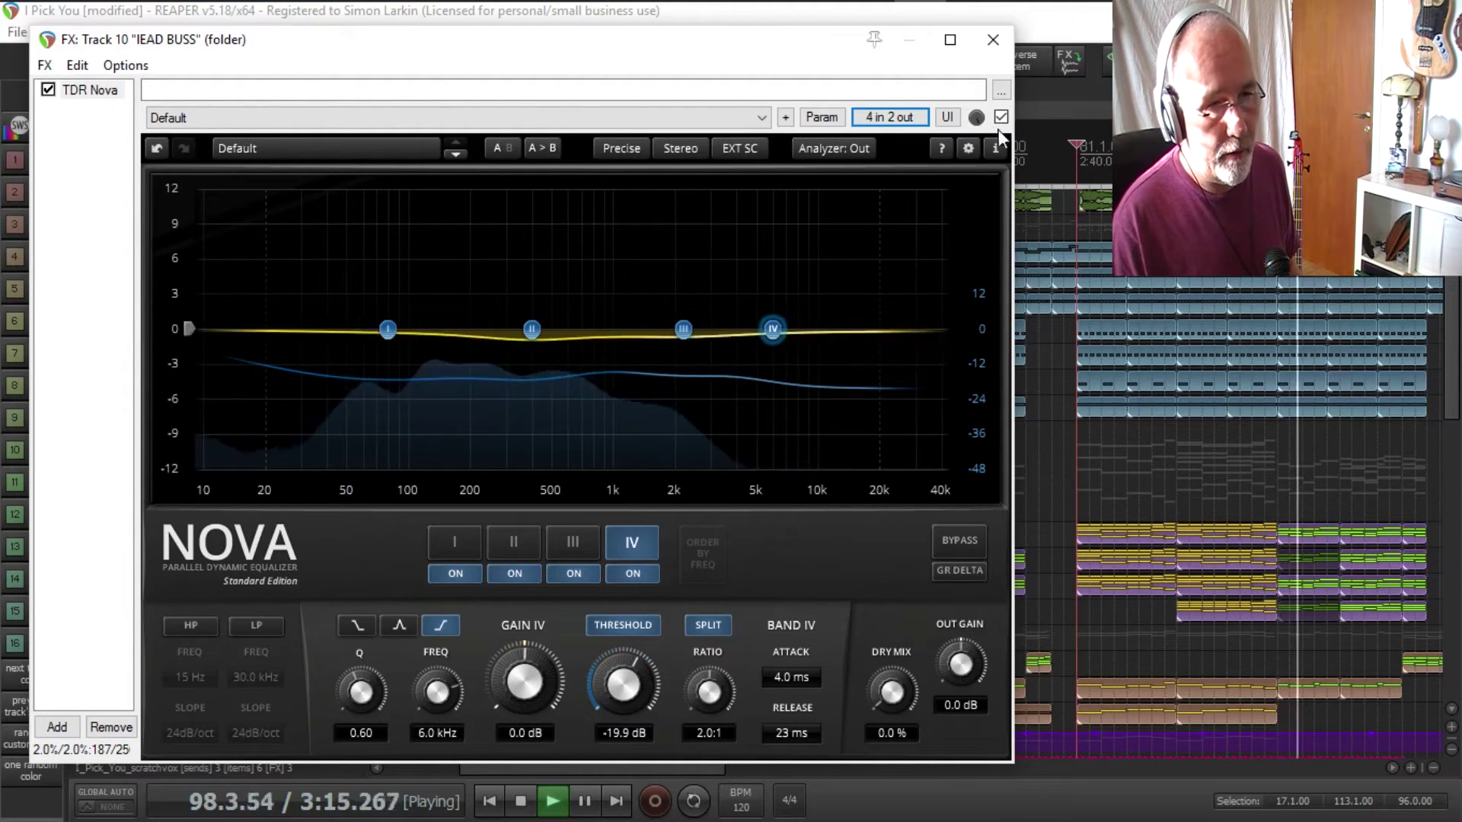
Step: Restart playback and A/B Nova on, bypassed, then on again before stopping
key("space")
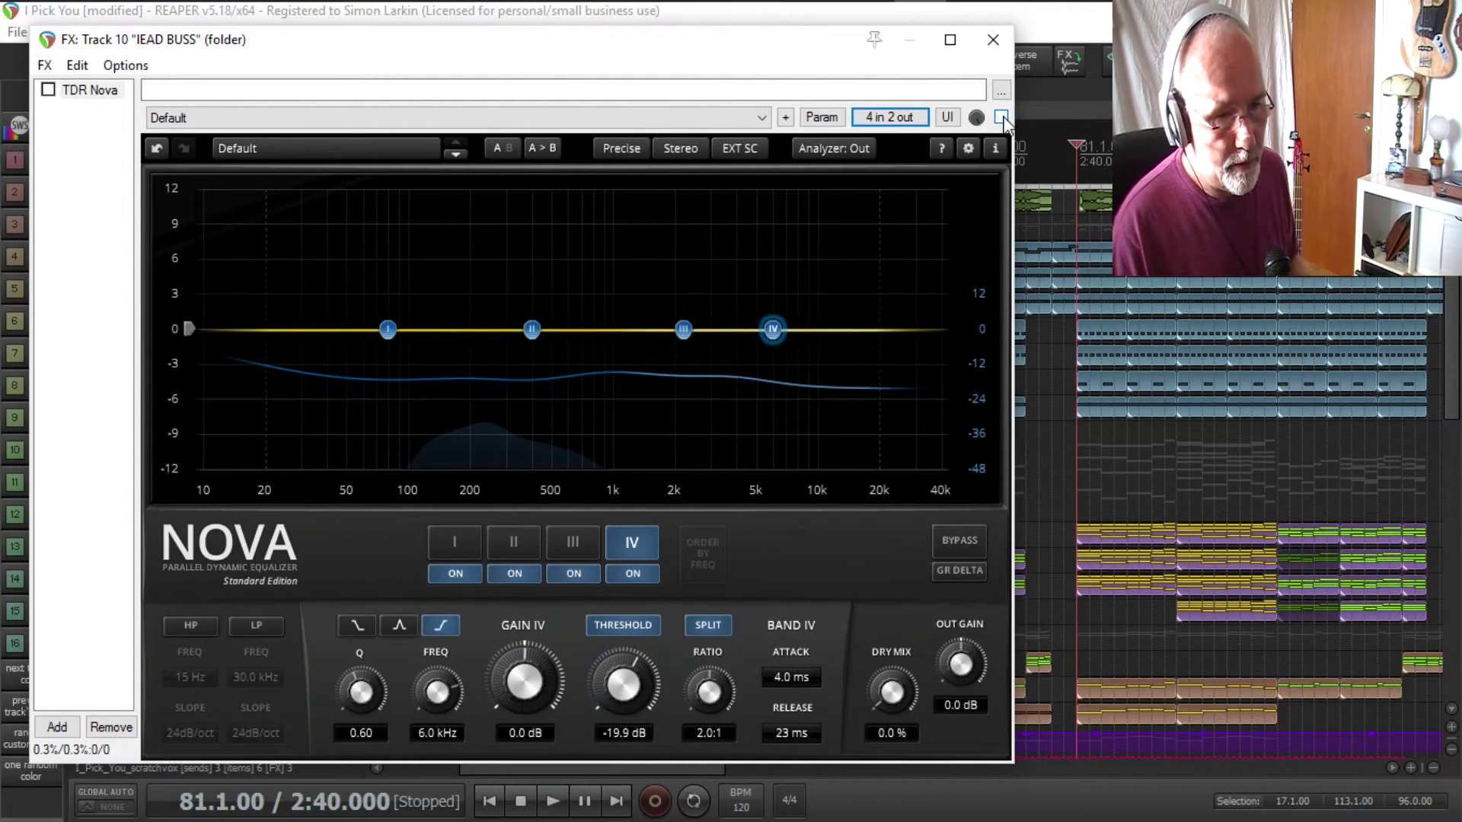
key("space")
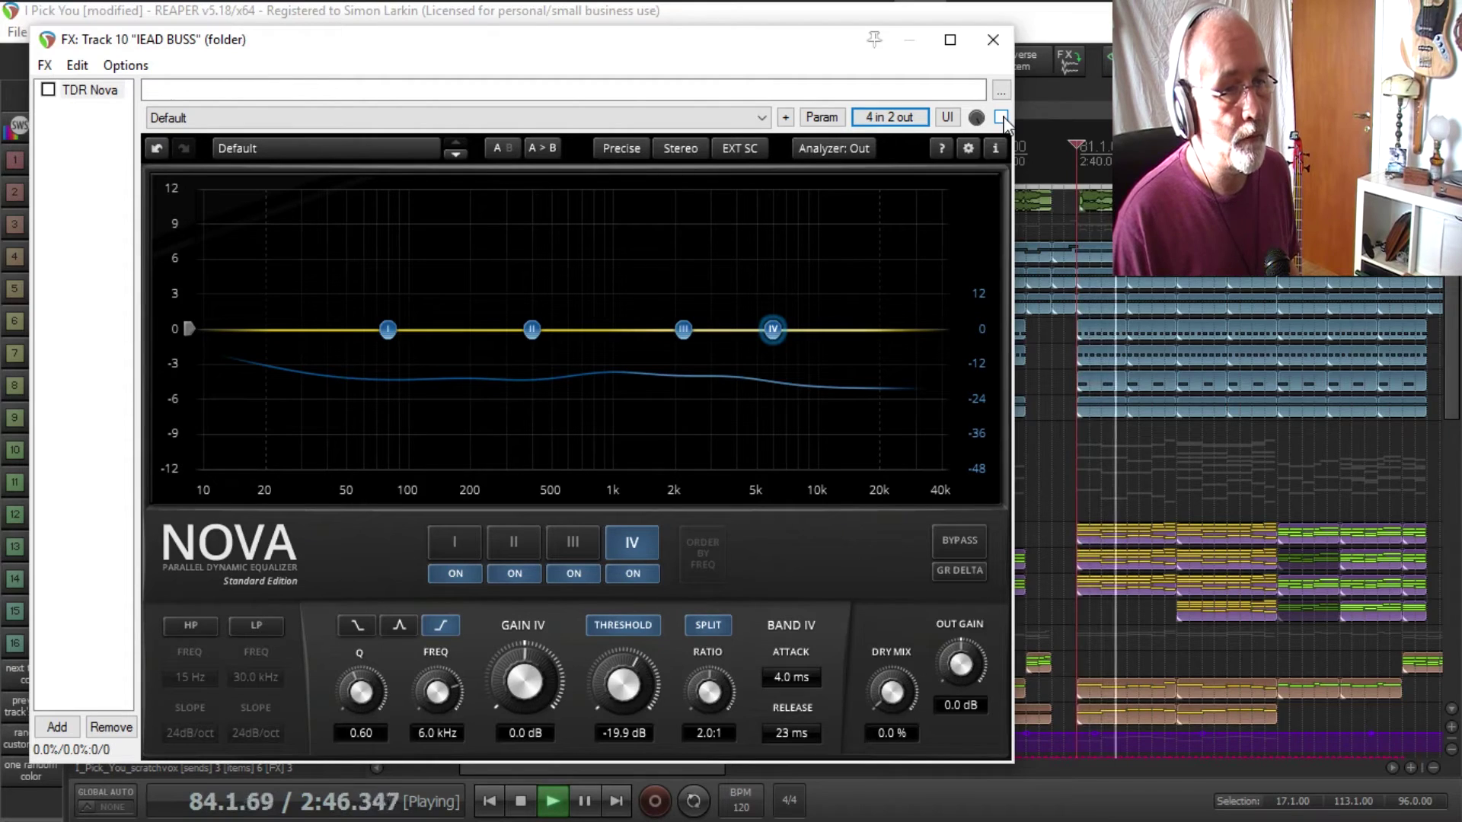
left_click(1001, 118)
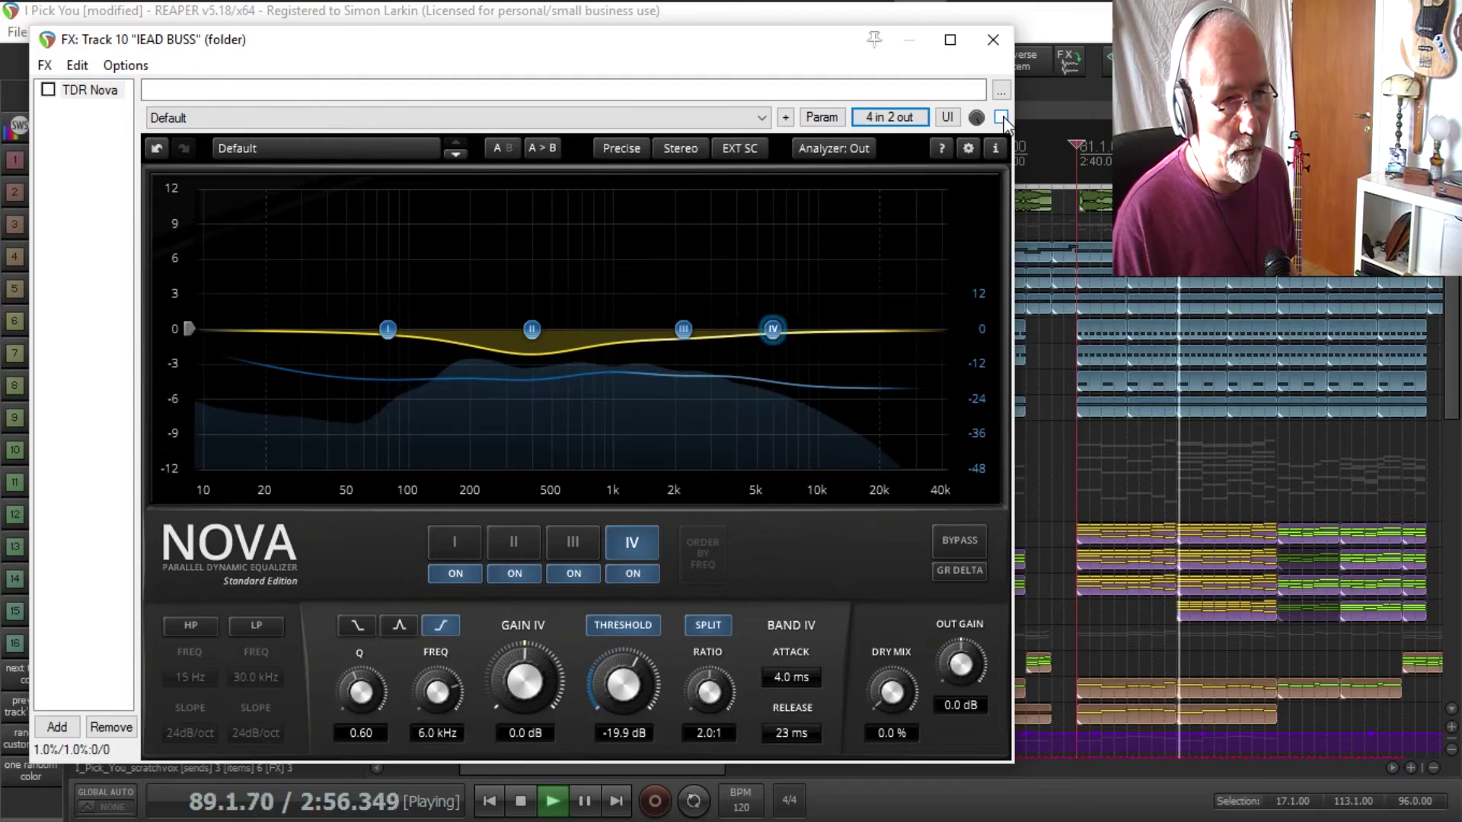
left_click(1000, 116)
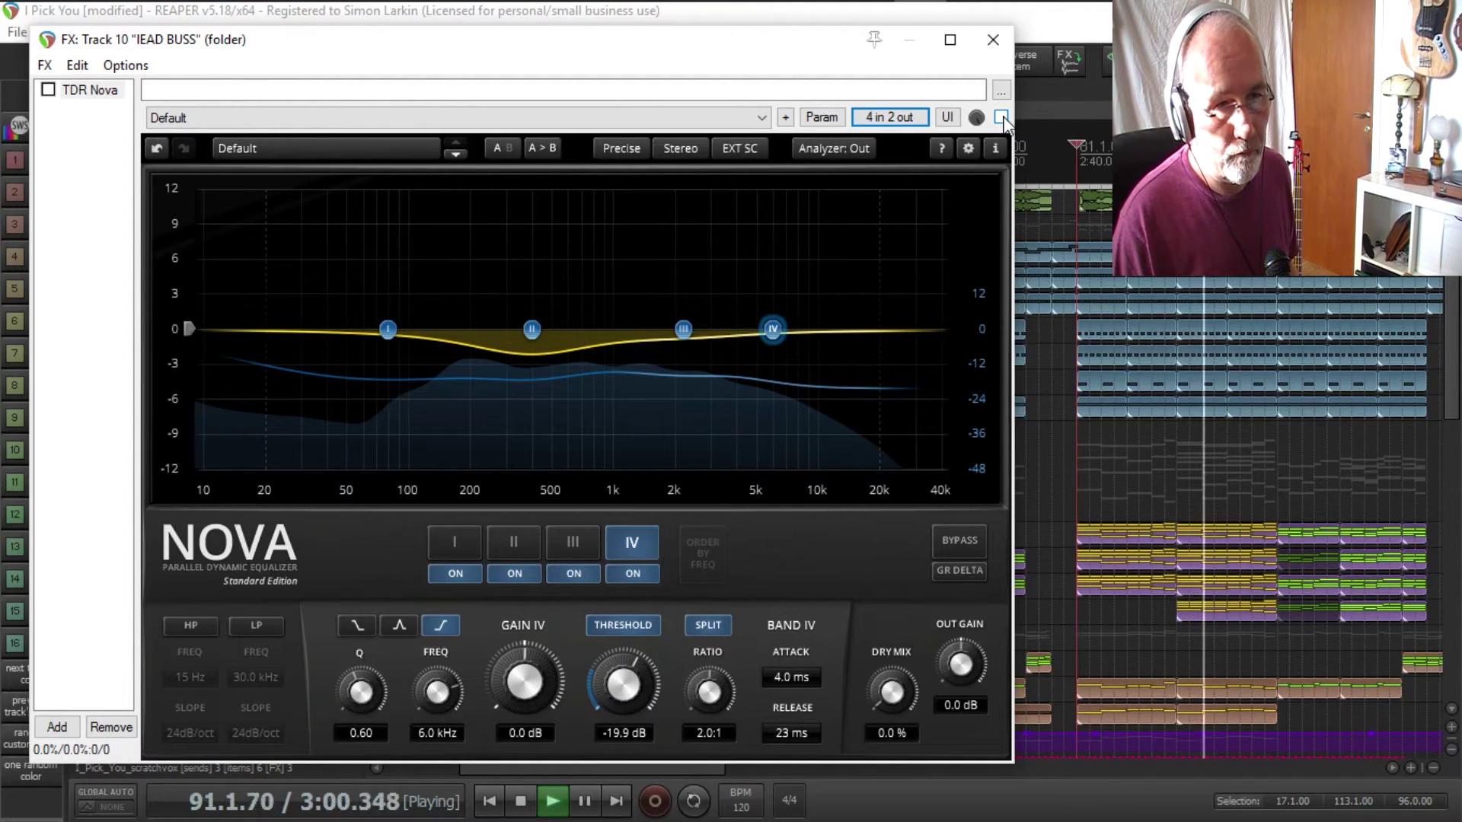
left_click(1000, 117)
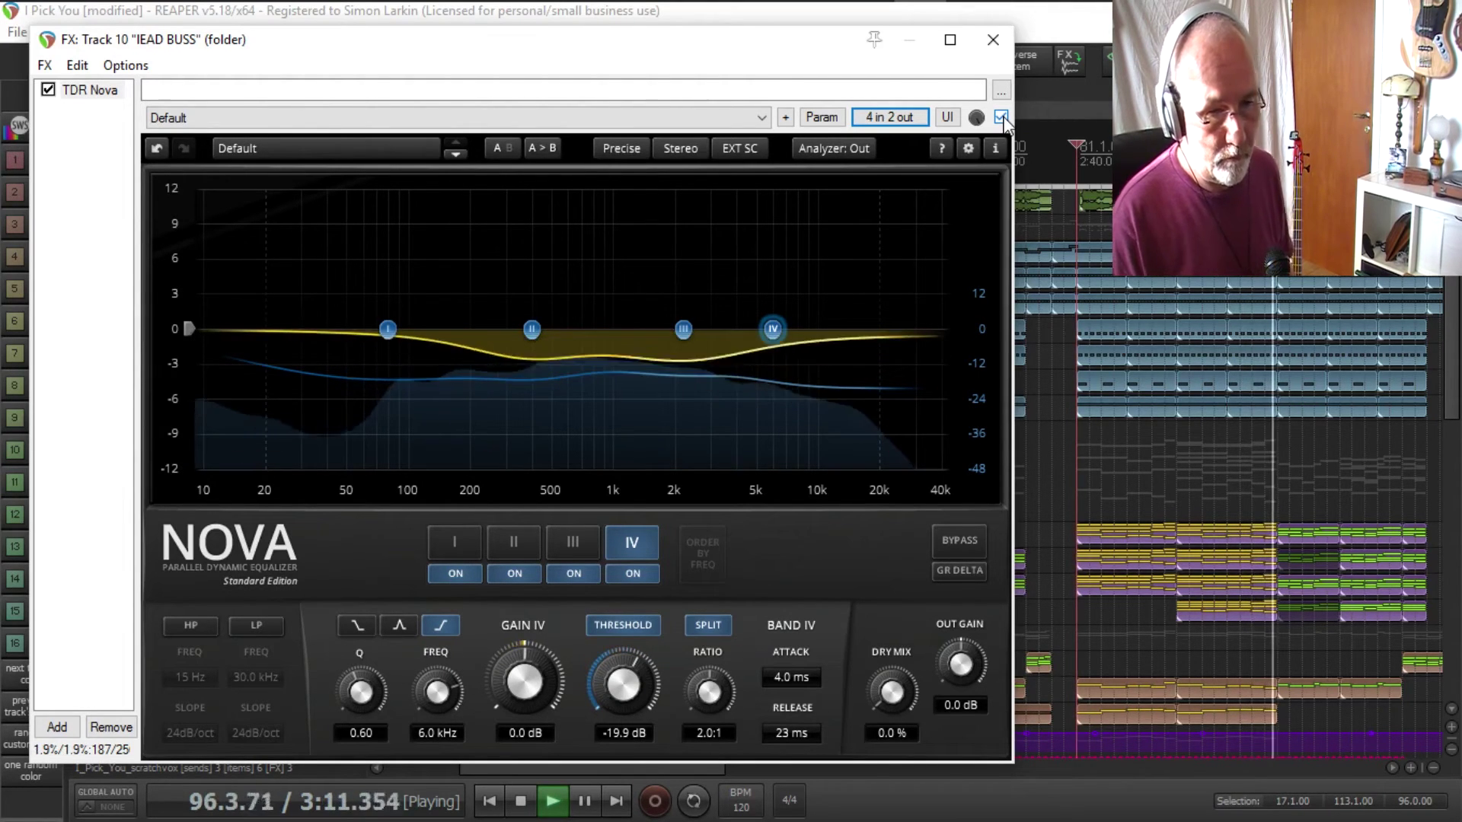
key("space")
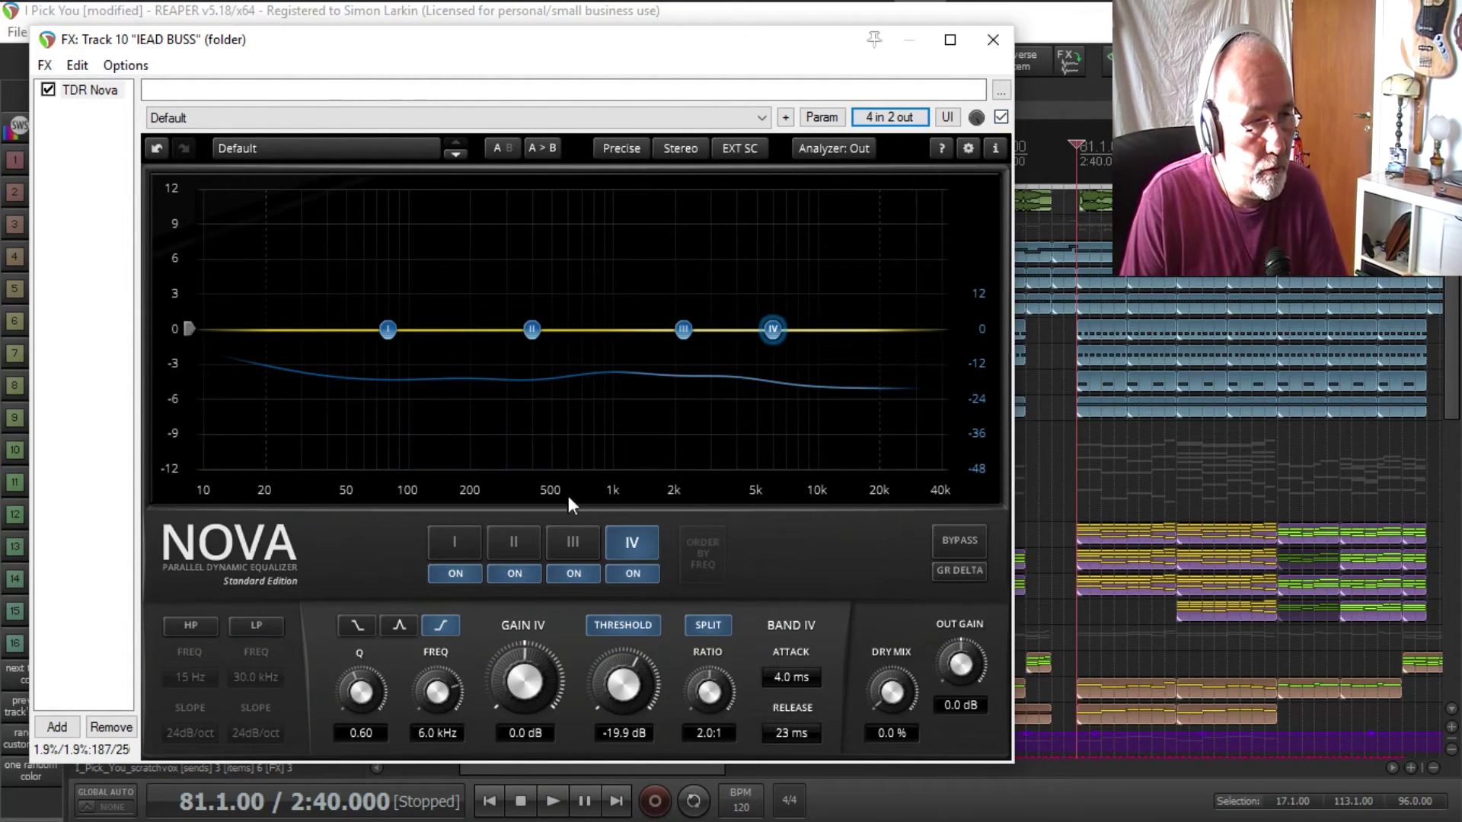
left_click(827, 551)
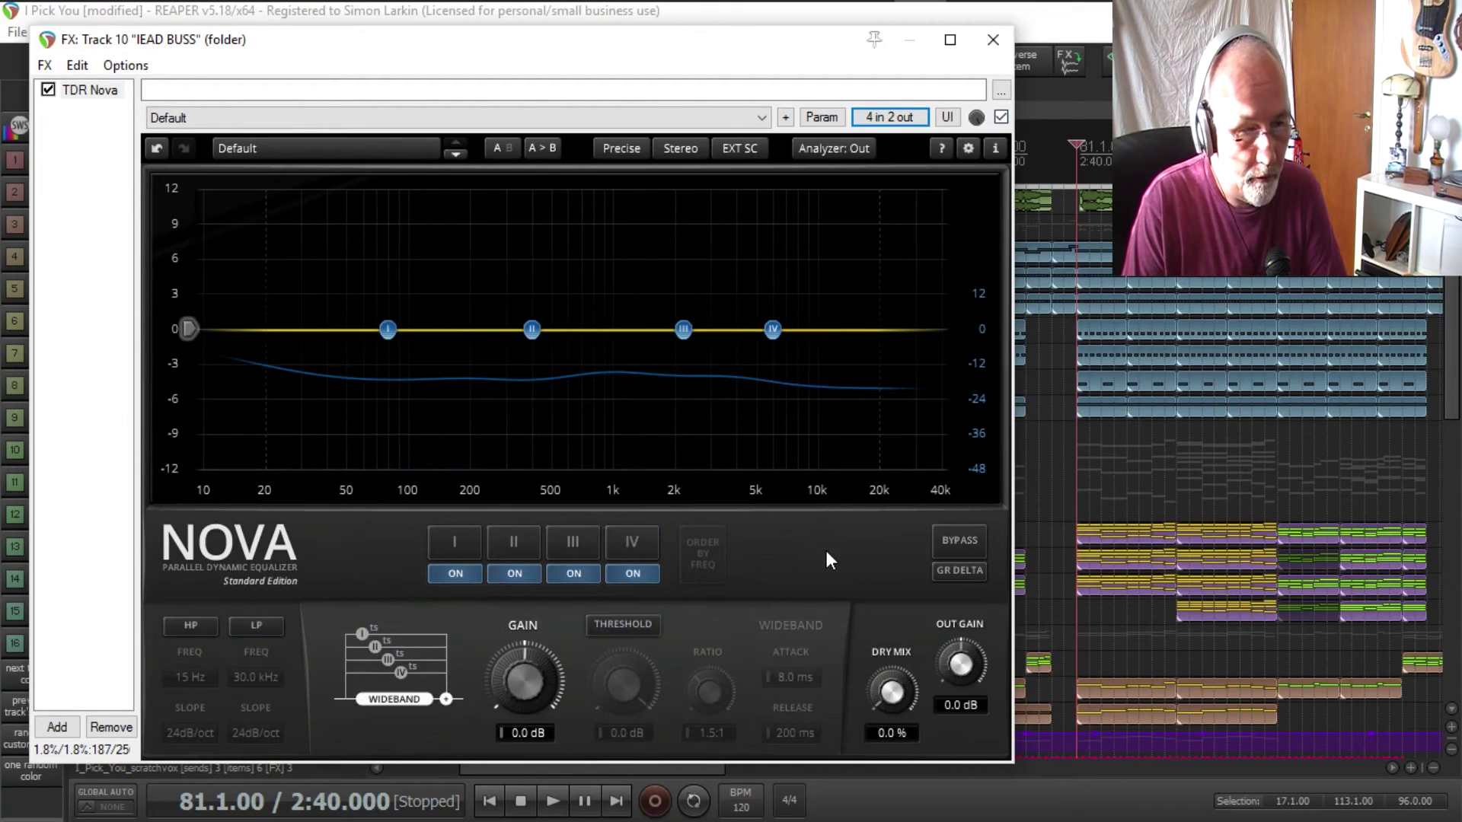
left_click(520, 548)
left_click(585, 542)
left_click(640, 542)
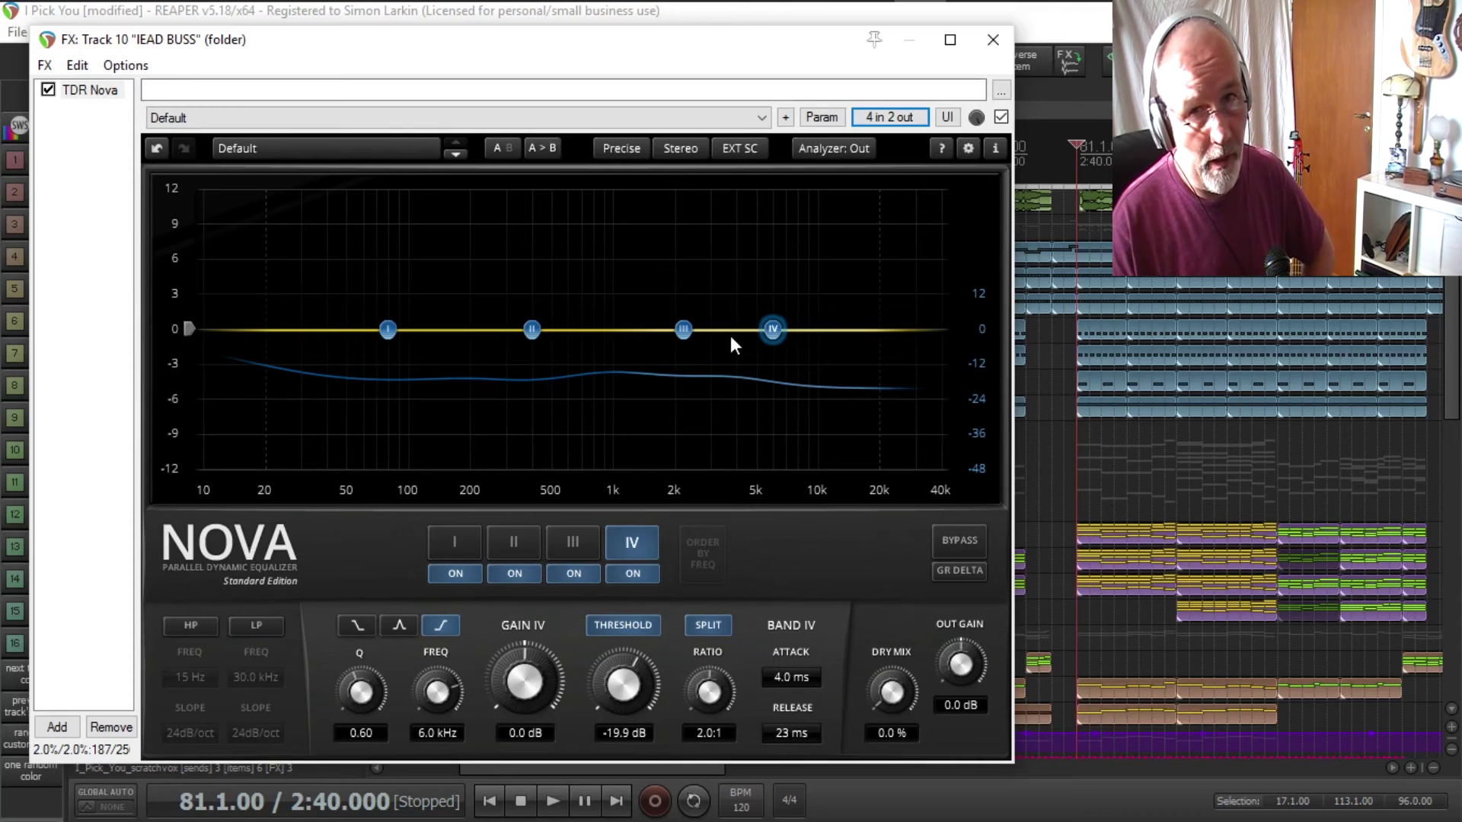
Step: Right-click Nova's EQ graph to bring up the Copy State / Paste State / Share State menu
right_click(626, 311)
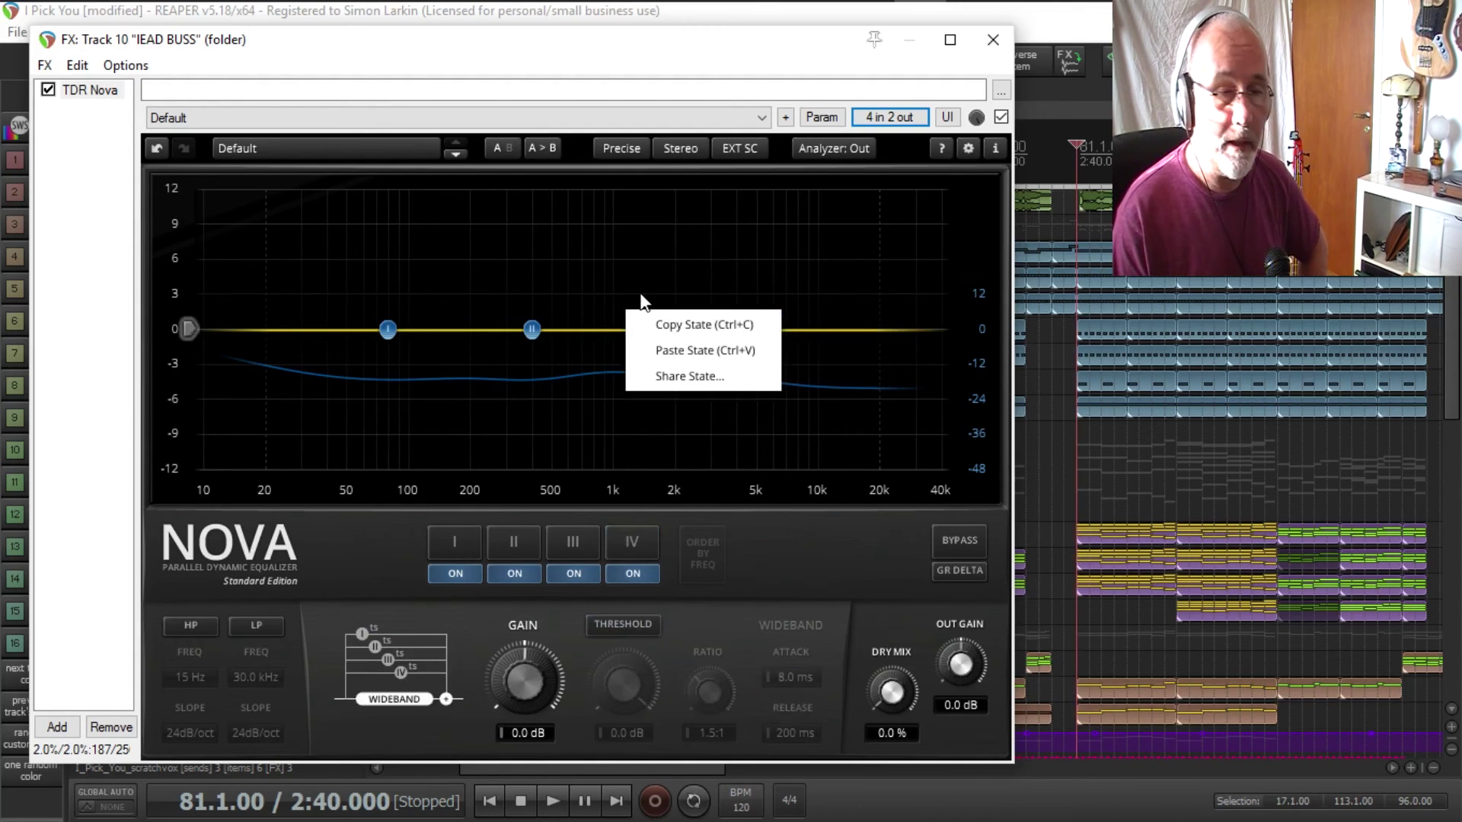